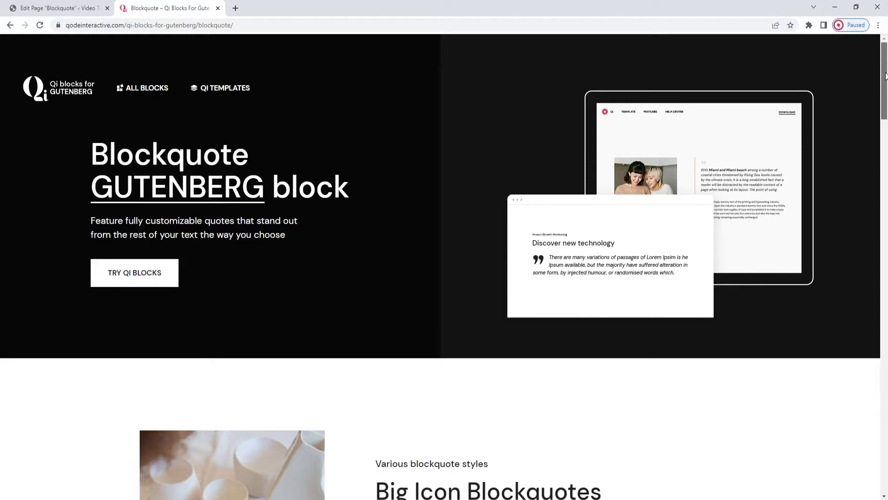
- Scroll through the Blockquote page and switch to editing it in the block editor
drag(885, 77, 886, 130)
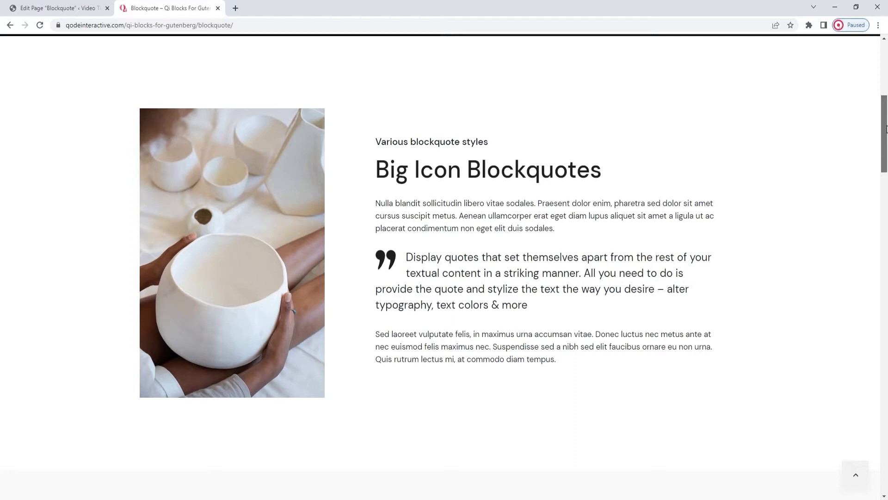
drag(887, 129, 887, 338)
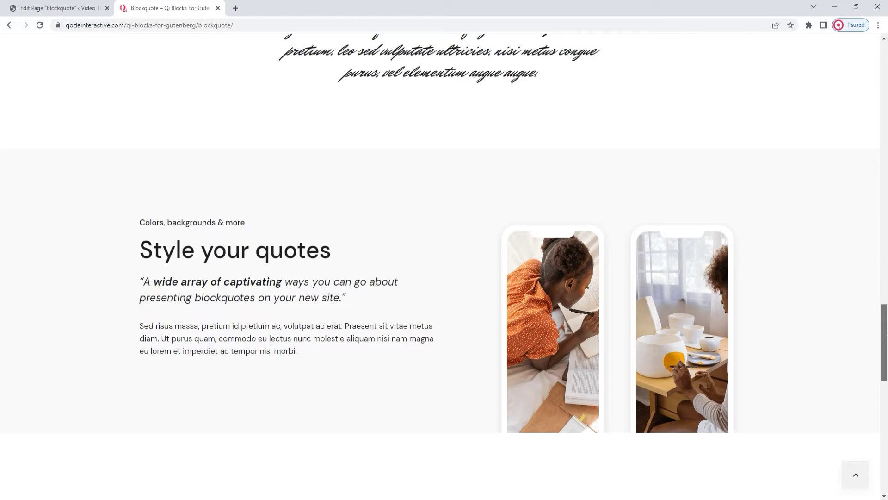
drag(886, 338, 887, 407)
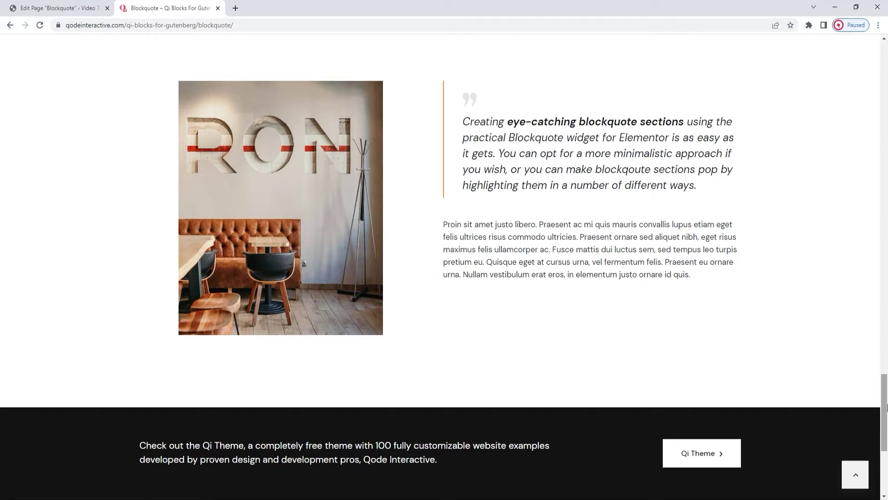
click(66, 4)
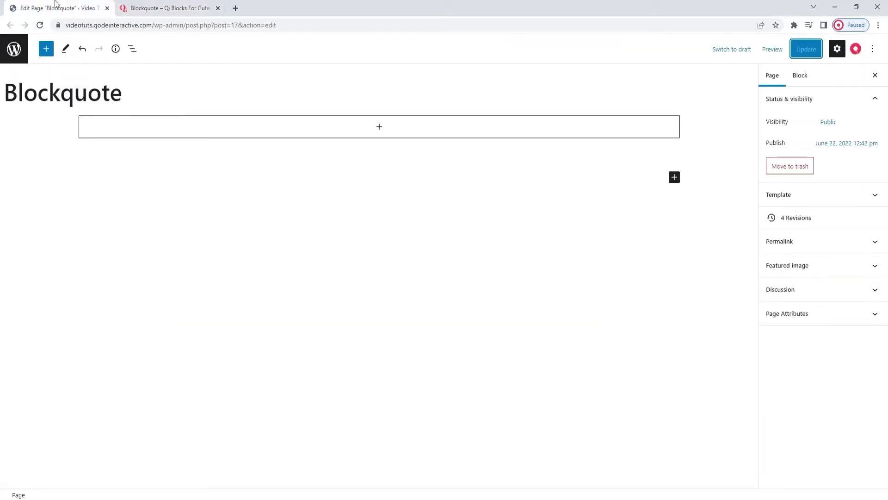
- Browse the Qi Blocks list in the block inserter, then close the inserter
click(52, 55)
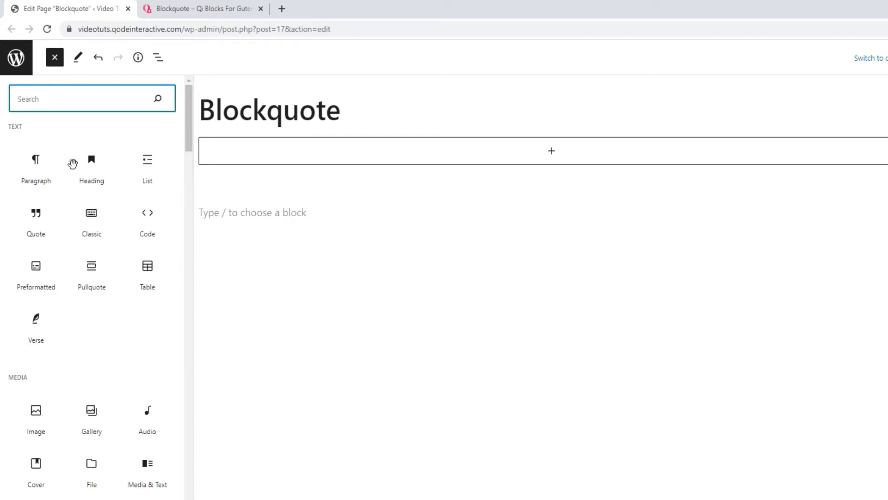
scroll(87, 217, down, 20)
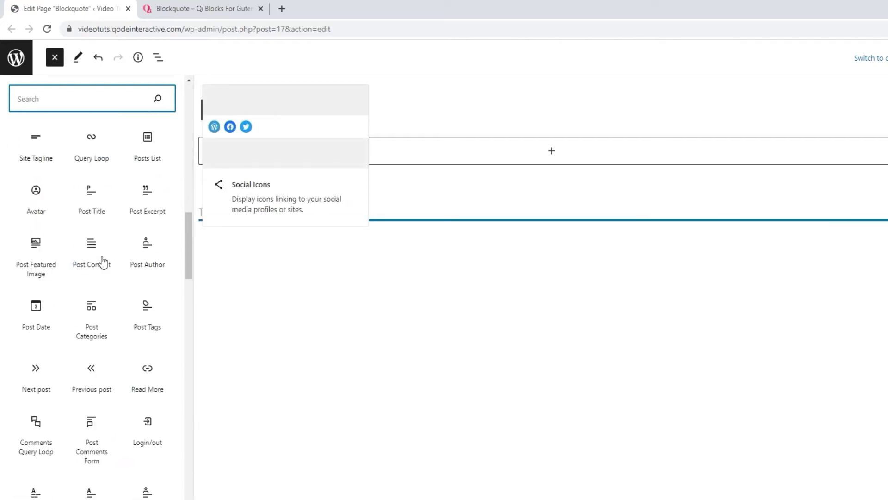
scroll(103, 263, down, 12)
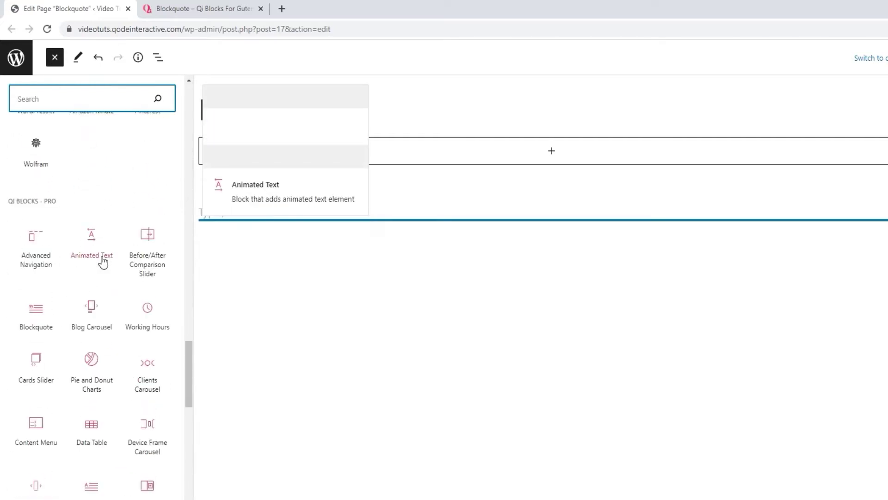
scroll(71, 208, down, 4)
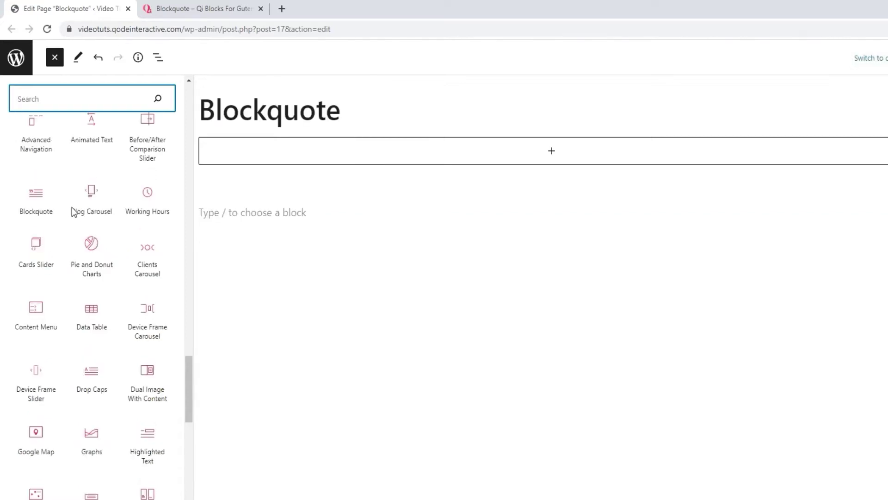
scroll(72, 209, down, 5)
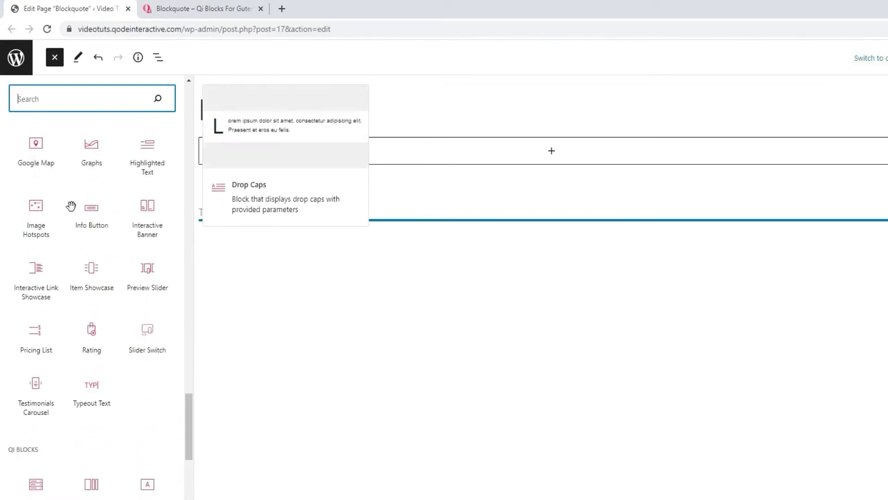
scroll(71, 206, down, 5)
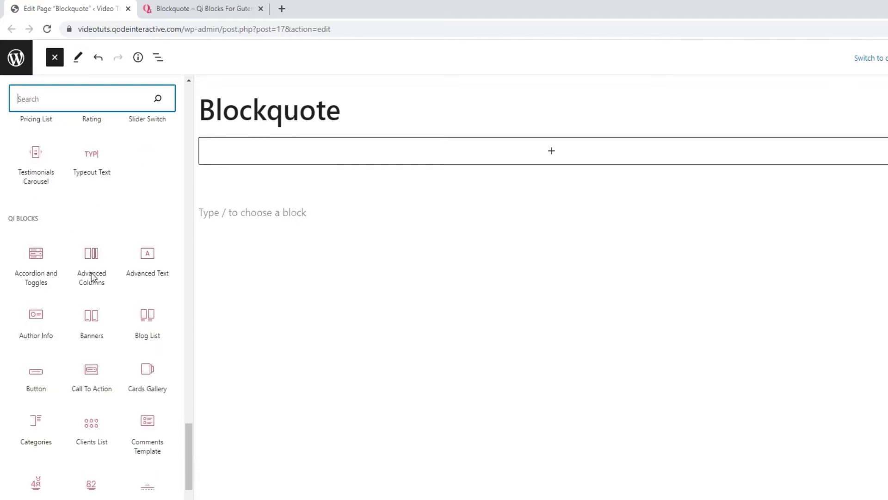
scroll(92, 277, down, 7)
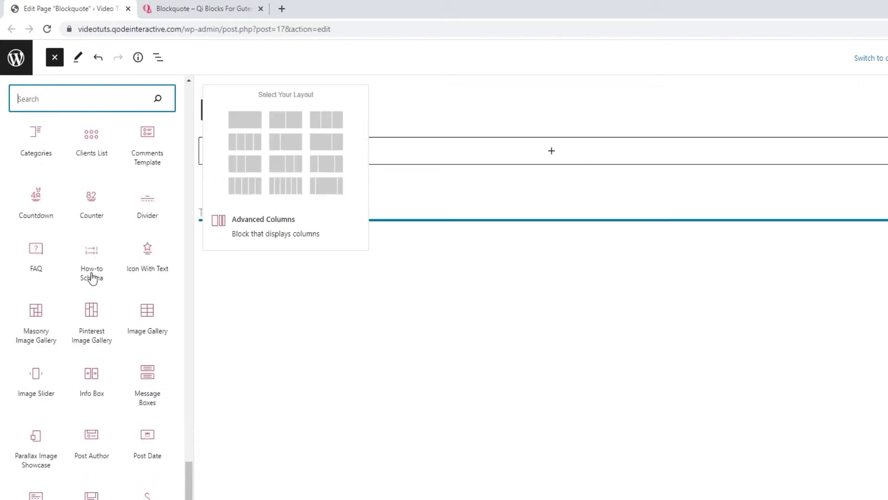
scroll(91, 277, down, 6)
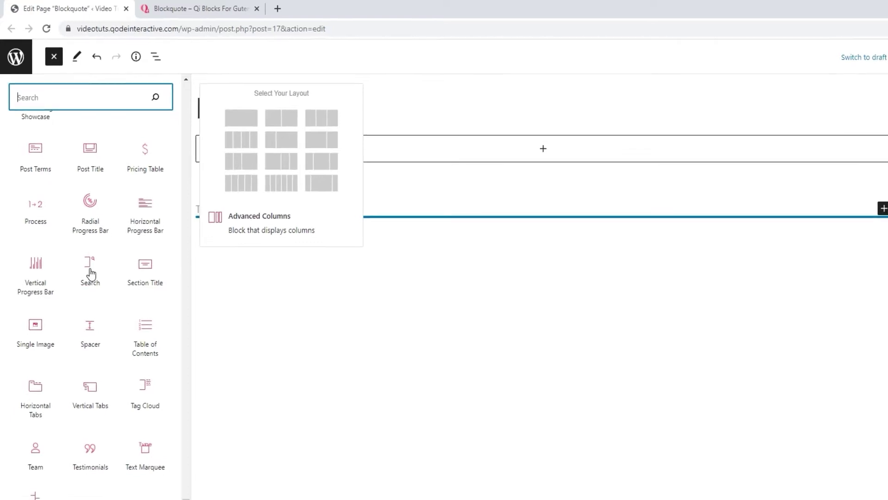
click(55, 57)
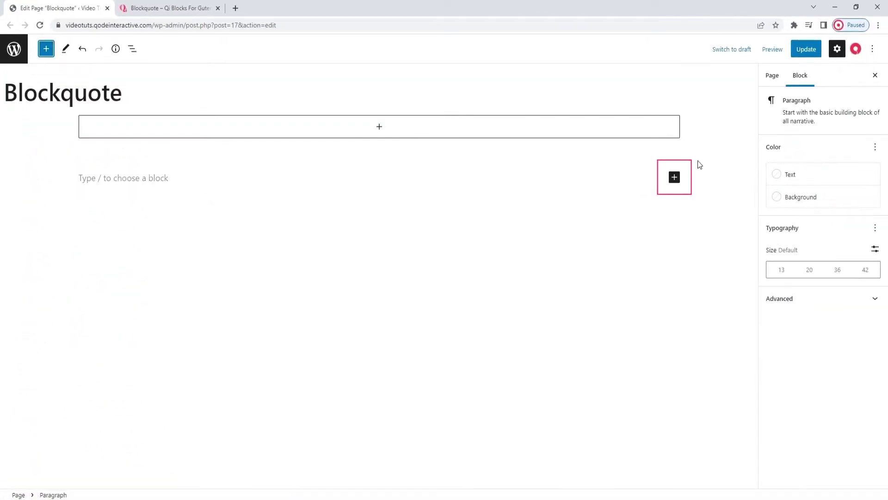
- Insert a Qi Blockquote block on the empty line below the page title
click(671, 127)
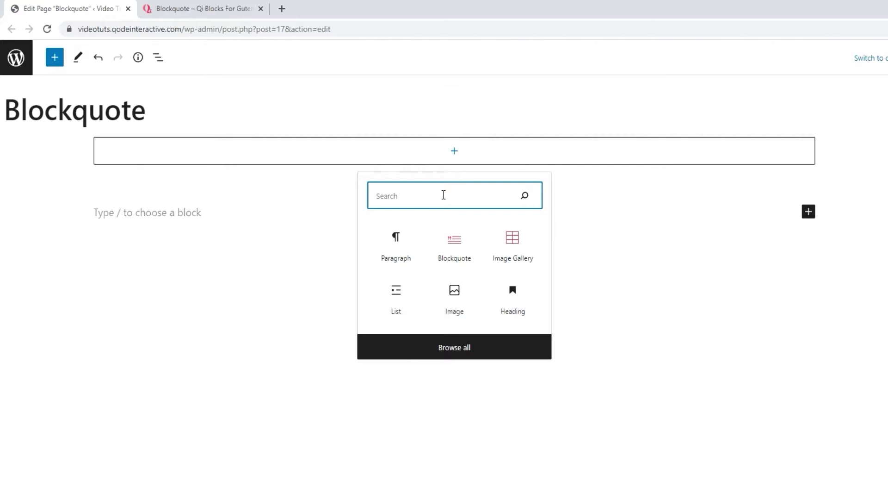
click(452, 247)
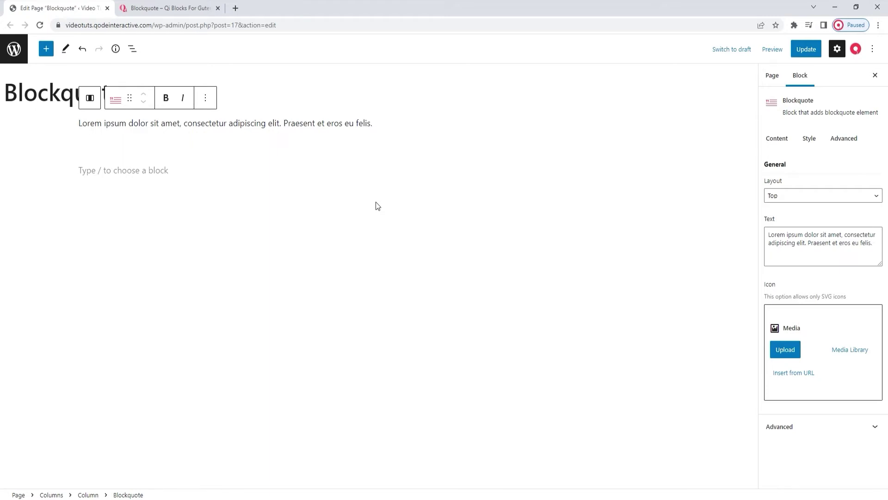
- Replace the Lorem ipsum text with 'Display quotes that set themselves apart from the rest of your textual content…'
double_click(335, 124)
click(335, 124)
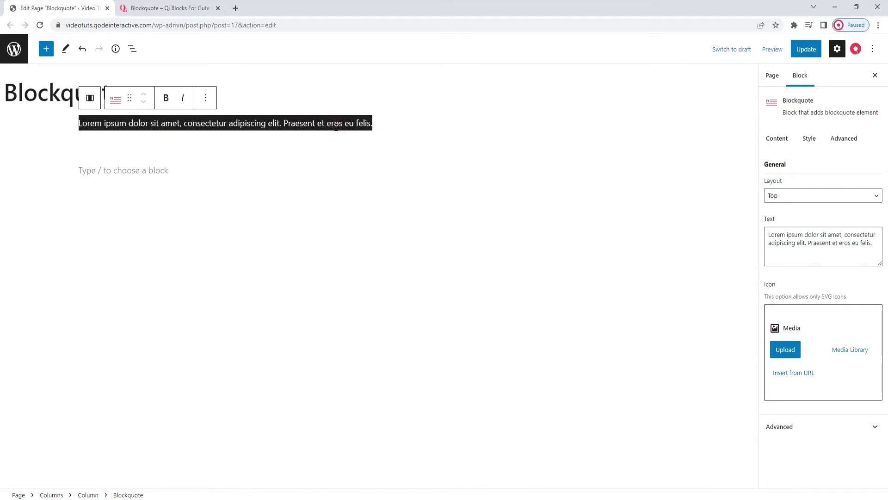
triple_click(784, 252)
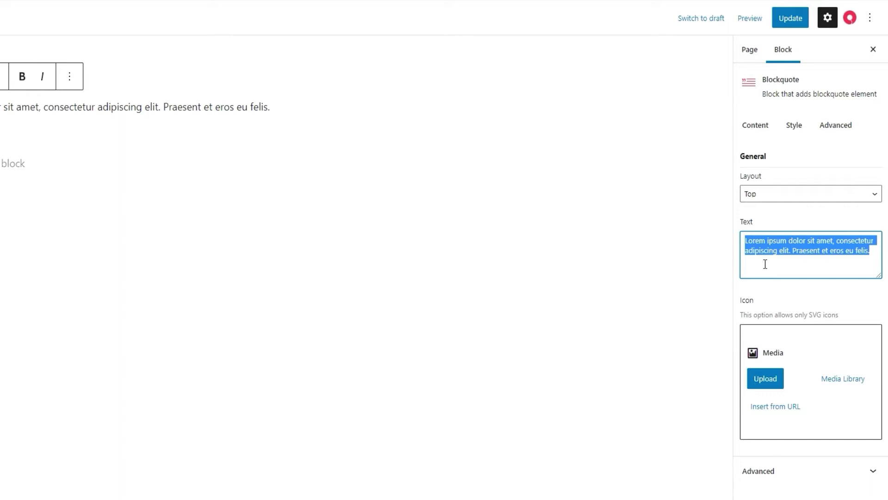
text(Display quotes that set themselves apart from the rest of your textual content in a striking manner. All you need to do is provide the quote and styli)
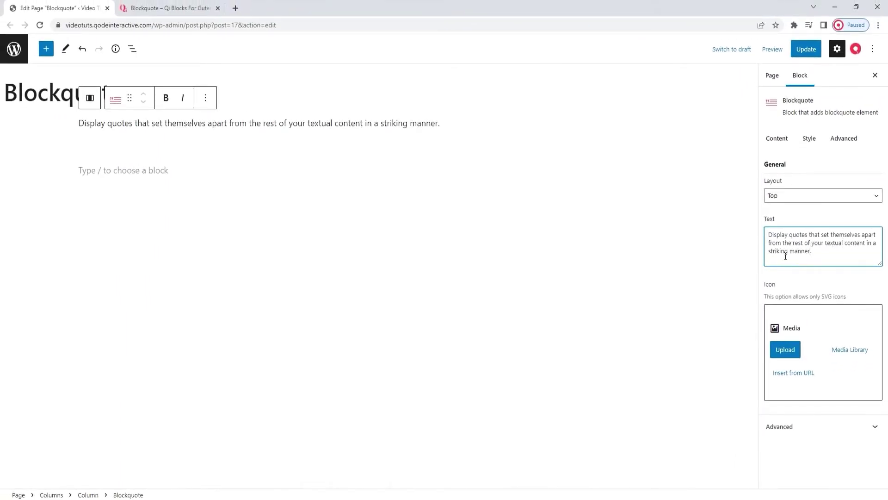
text(ze the text the way you desire - alter typography, text, colors & more)
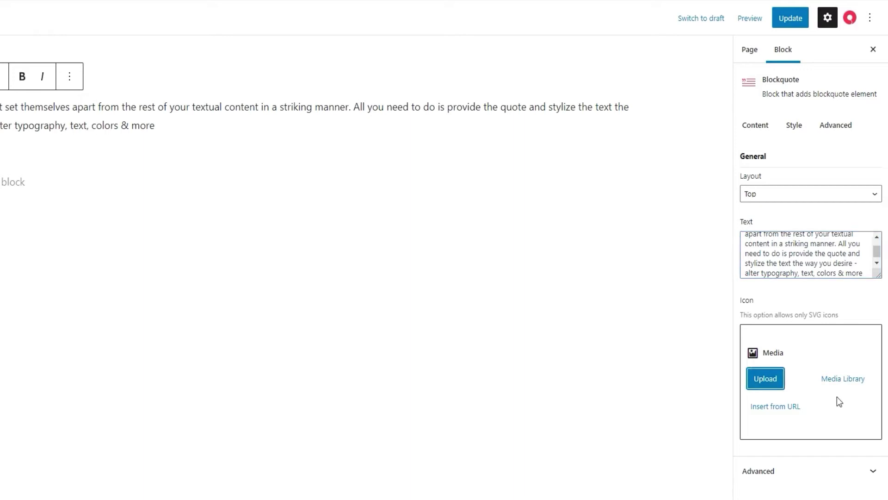
click(840, 384)
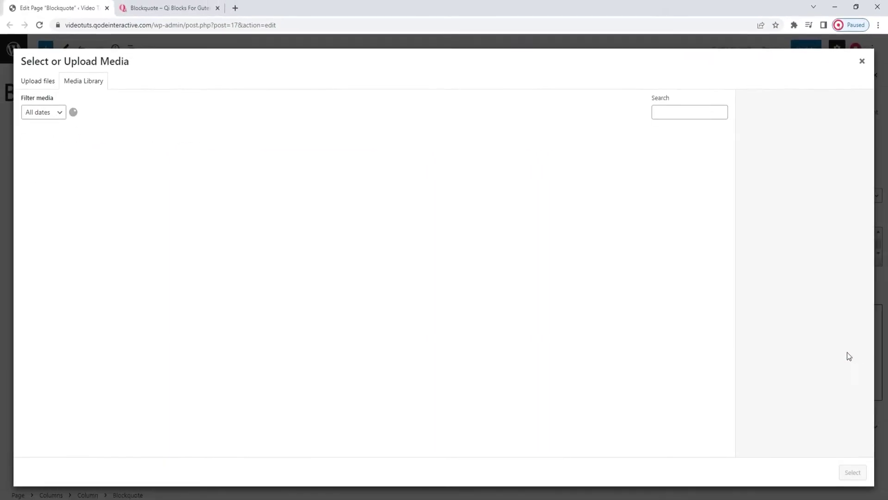
- Choose blockquote-icon from the Media Library as the quote icon, sized 100
click(81, 163)
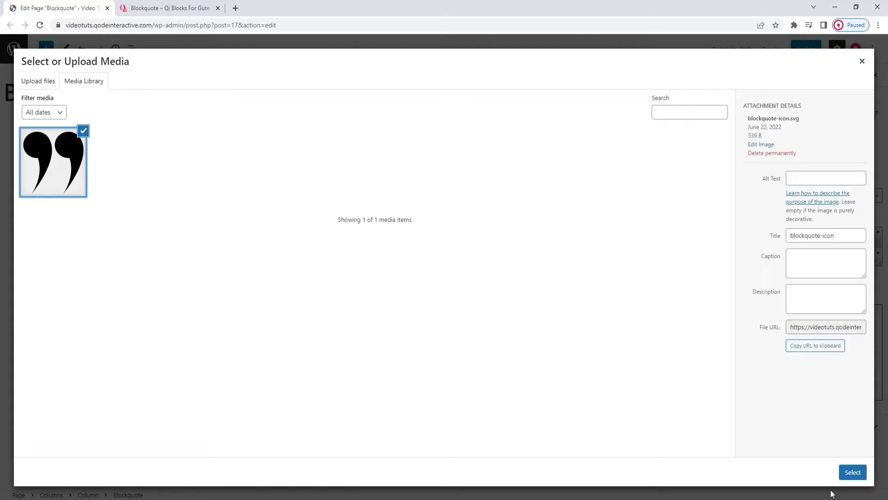
click(846, 476)
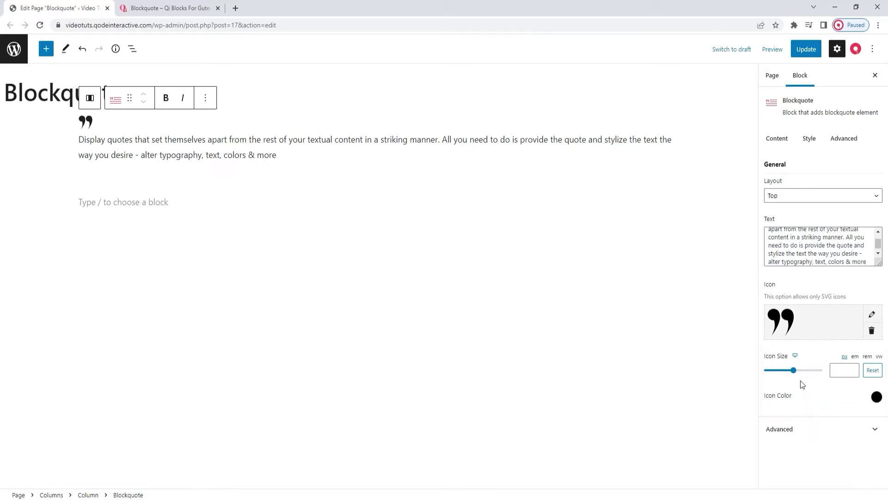
drag(791, 373, 791, 374)
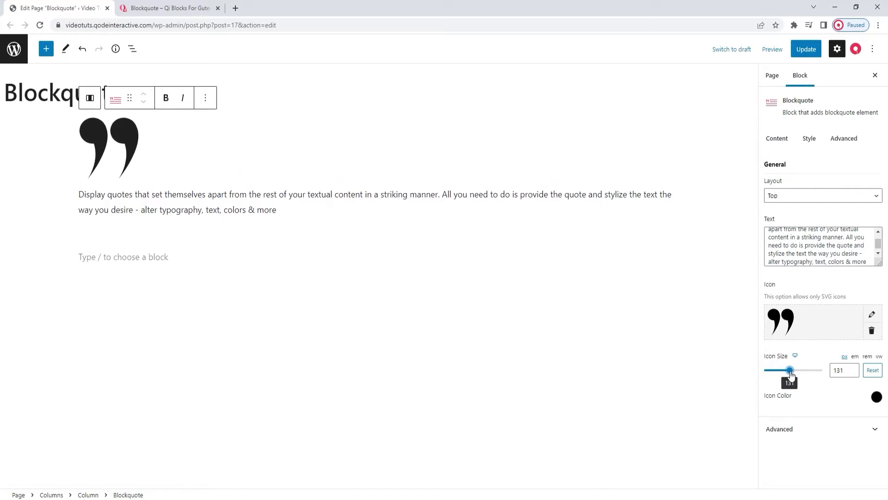
double_click(838, 371)
text(100)
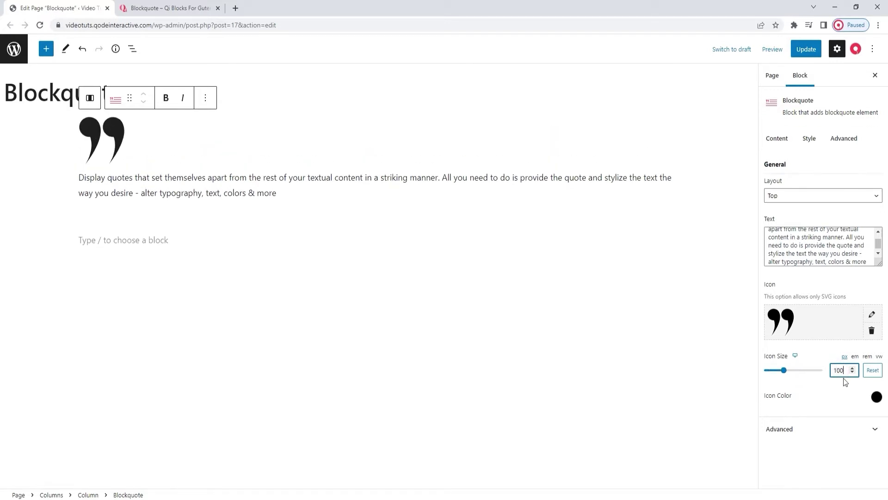
- Confirm the icon size of 100 and tint the icon reddish-brown #954D4D
click(825, 384)
click(874, 398)
scroll(832, 376, down, 3)
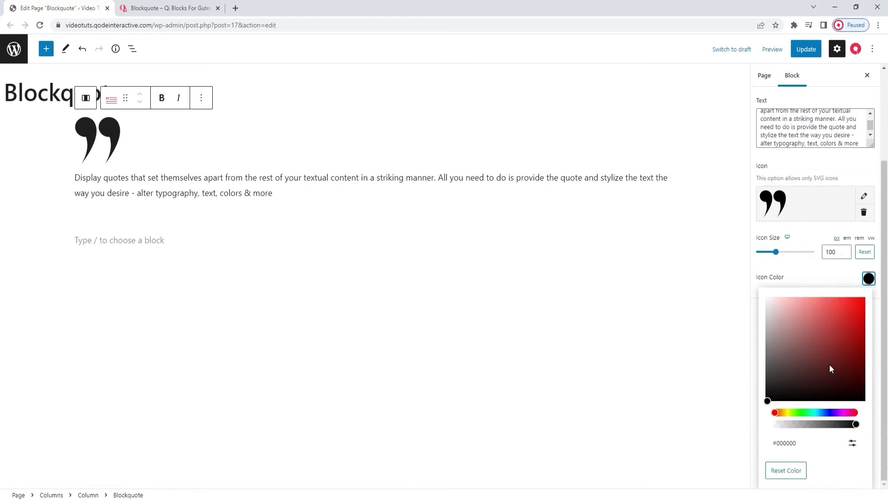
drag(828, 355, 814, 341)
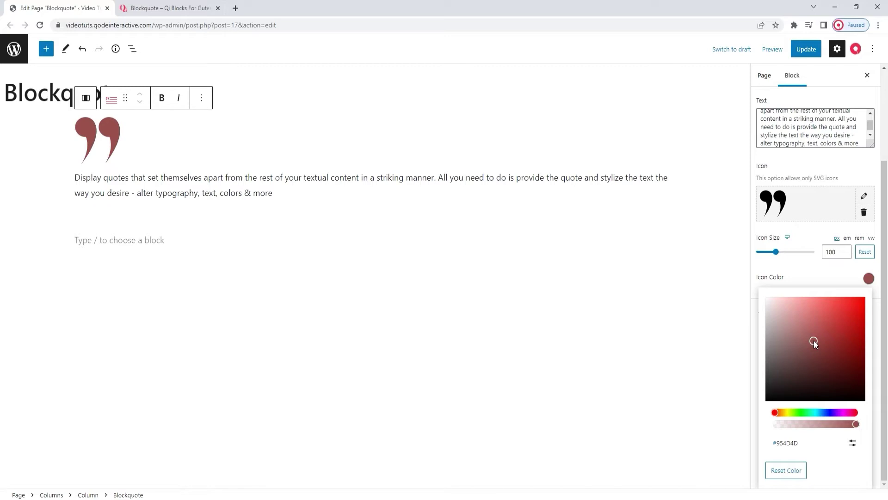
- Replace the icon colour's hex value with f0f0f0 for light grey and close the picker
click(853, 443)
scroll(816, 452, down, 1)
click(809, 448)
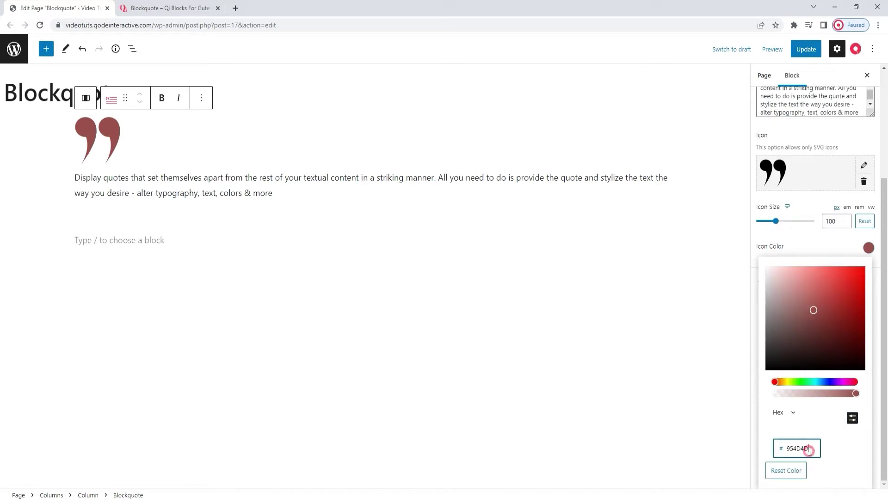
double_click(809, 450)
text(f0f0f0)
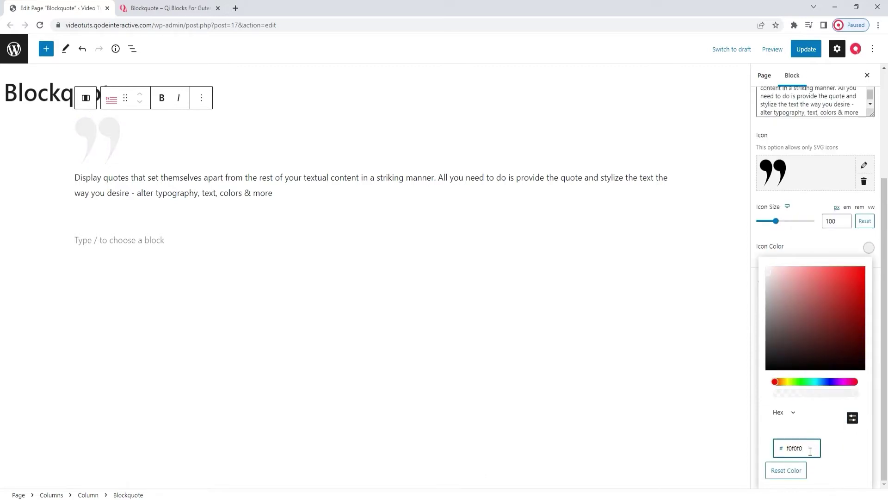
click(800, 248)
click(869, 248)
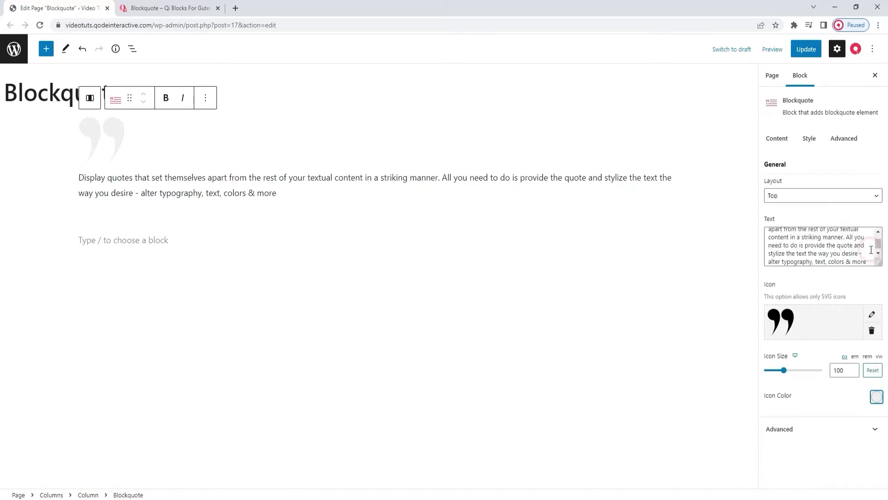
click(833, 399)
click(812, 195)
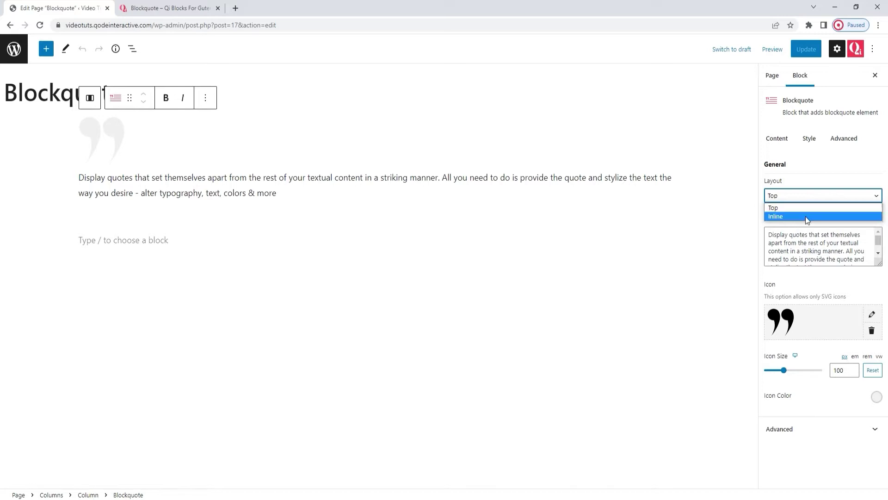
- Try the Inline layout, then return to Top so the text sits below the icon
click(806, 217)
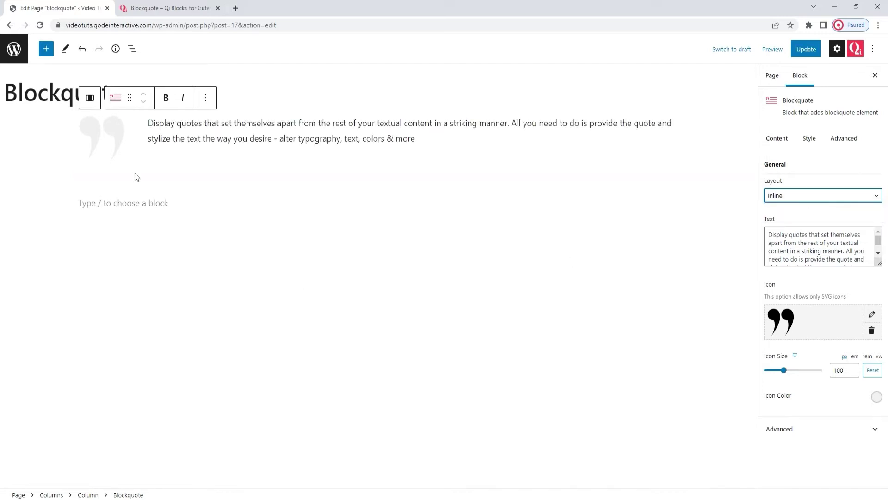
click(784, 194)
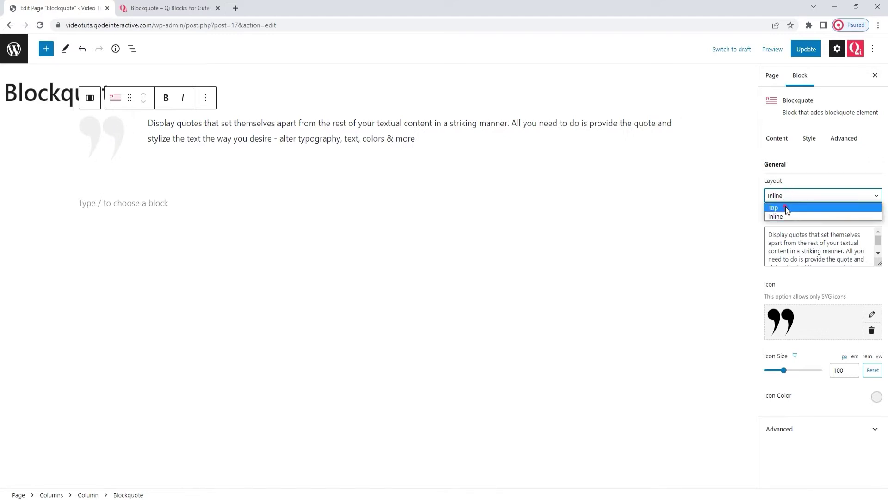
click(786, 207)
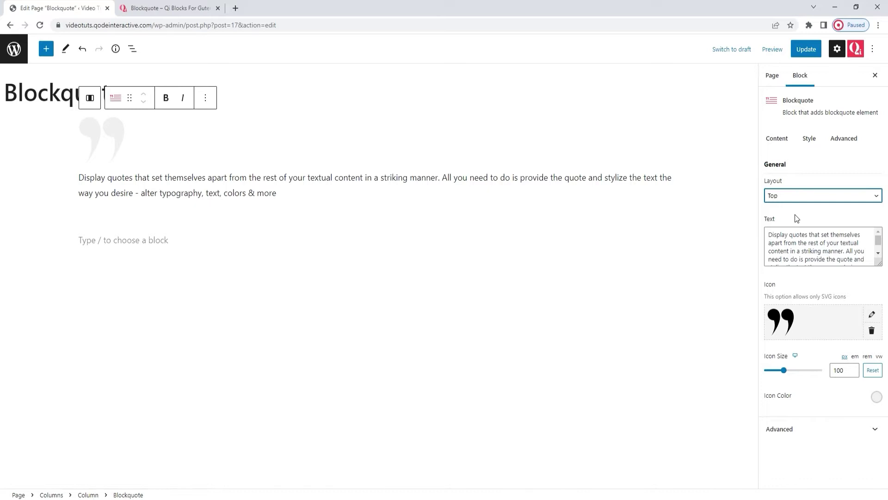
click(795, 215)
- Expand the block's Advanced settings to view the CSS class option, then collapse it
scroll(814, 245, down, 1)
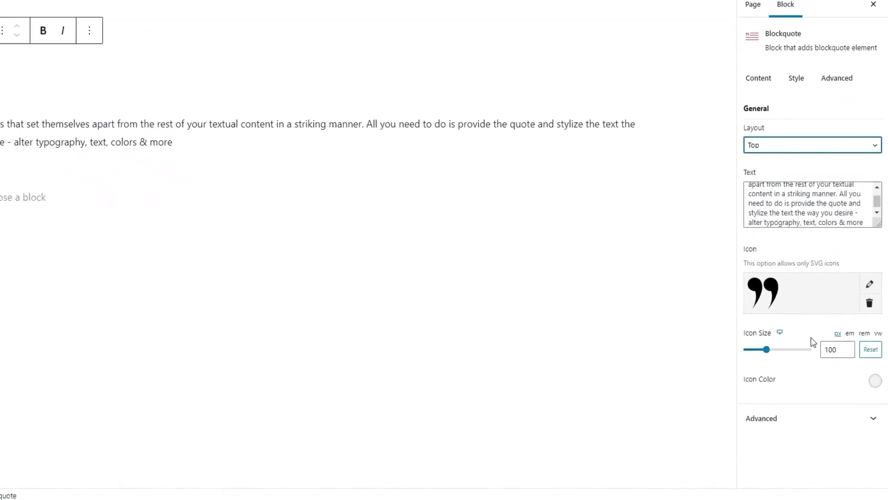
click(820, 430)
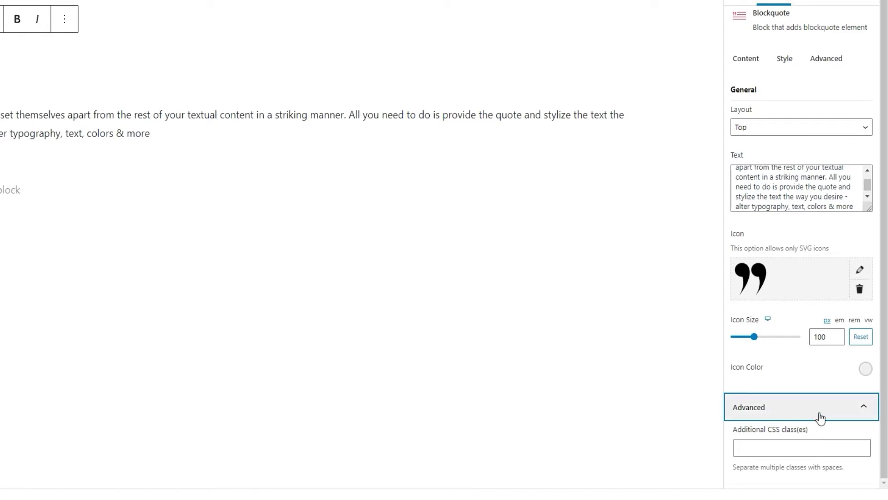
click(818, 412)
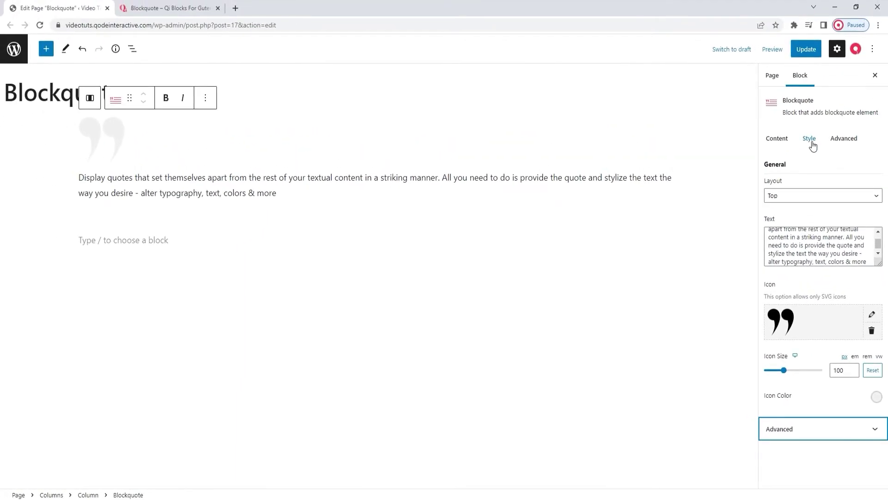
- In the Style settings, set both Text Alignment and Icon Alignment to centre
click(810, 139)
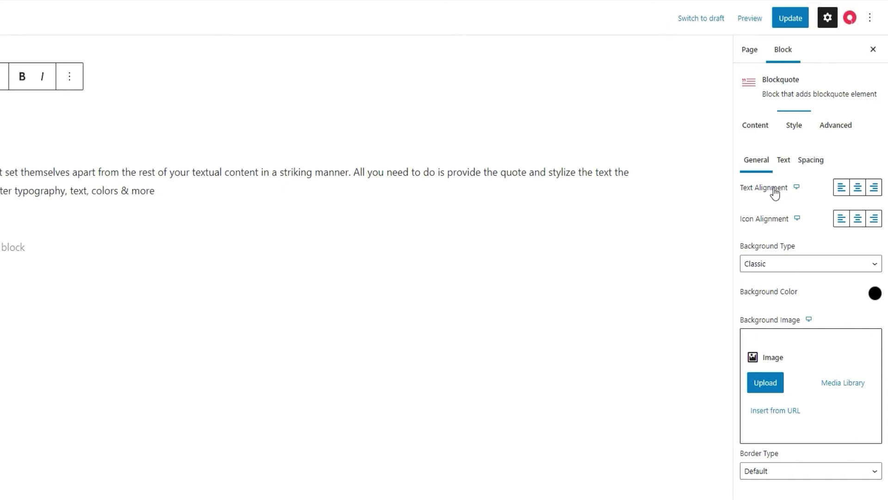
click(855, 198)
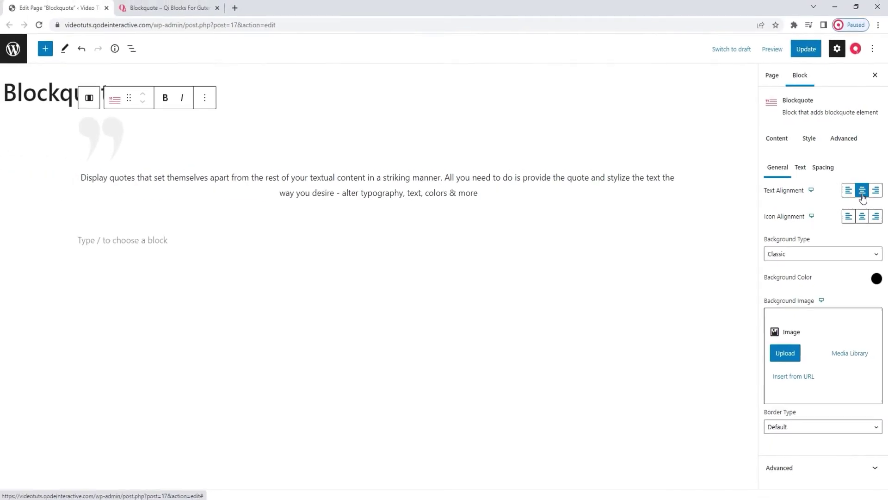
click(862, 217)
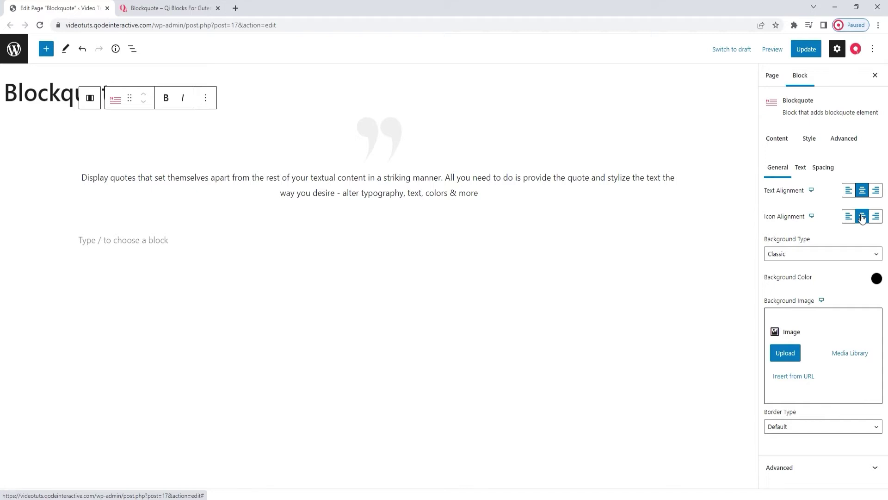
click(813, 256)
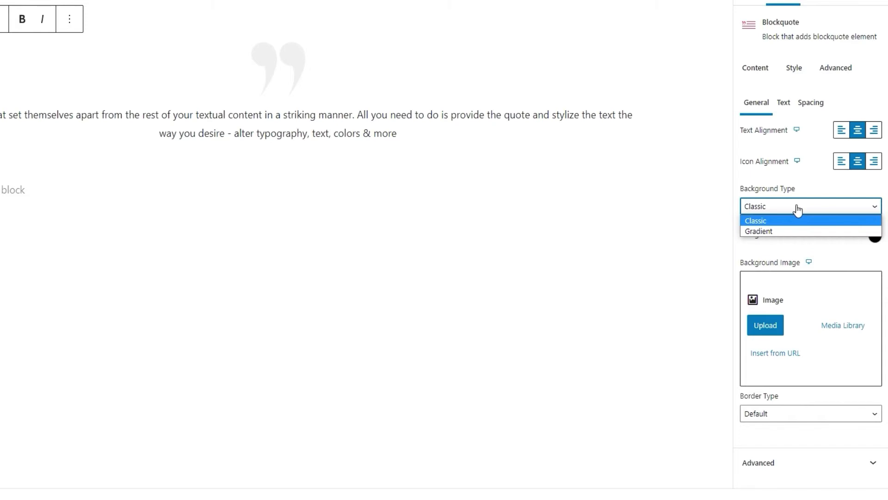
click(797, 210)
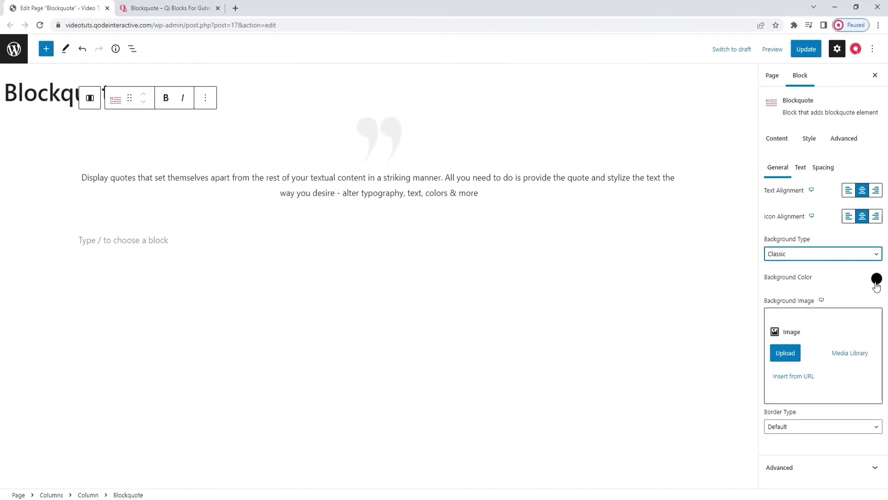
click(875, 237)
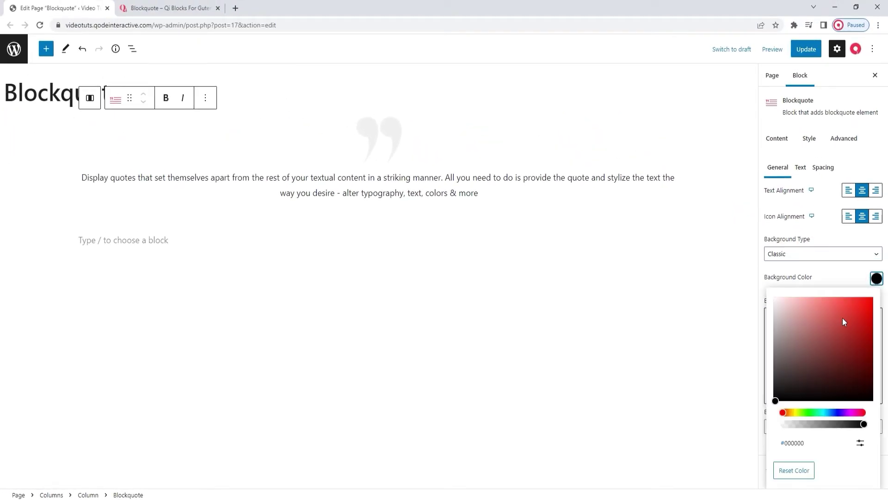
drag(842, 318, 835, 313)
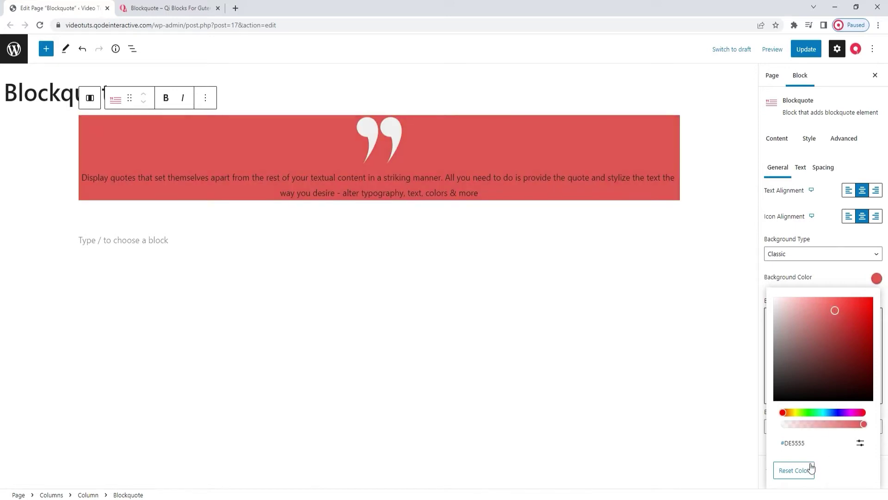
click(793, 470)
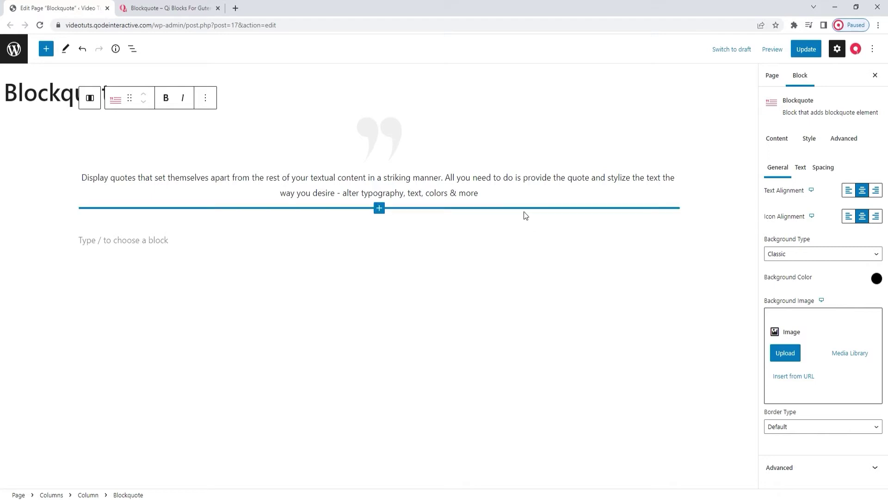
- Switch the background type to Gradient with red #D36969 as the first colour
click(804, 258)
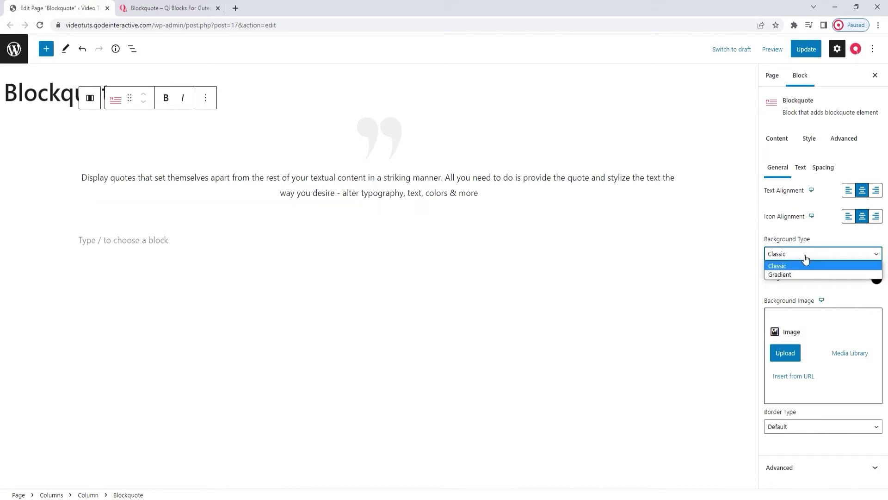
click(808, 275)
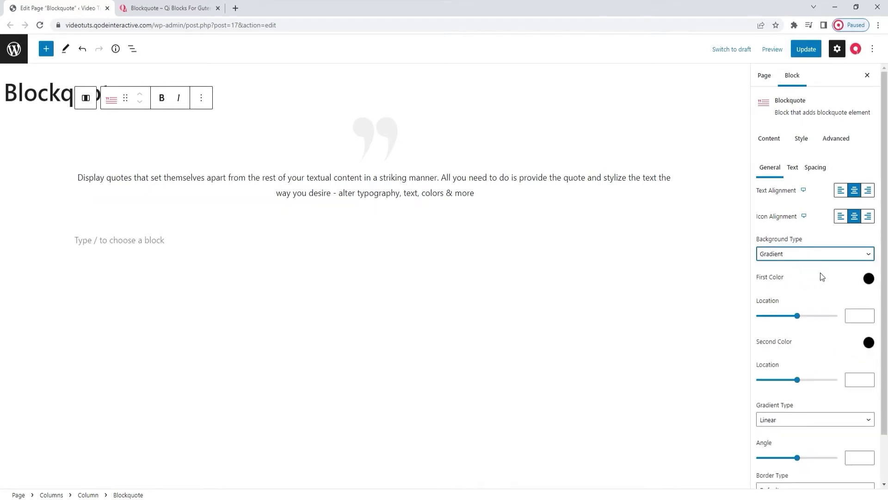
scroll(822, 277, down, 1)
click(868, 230)
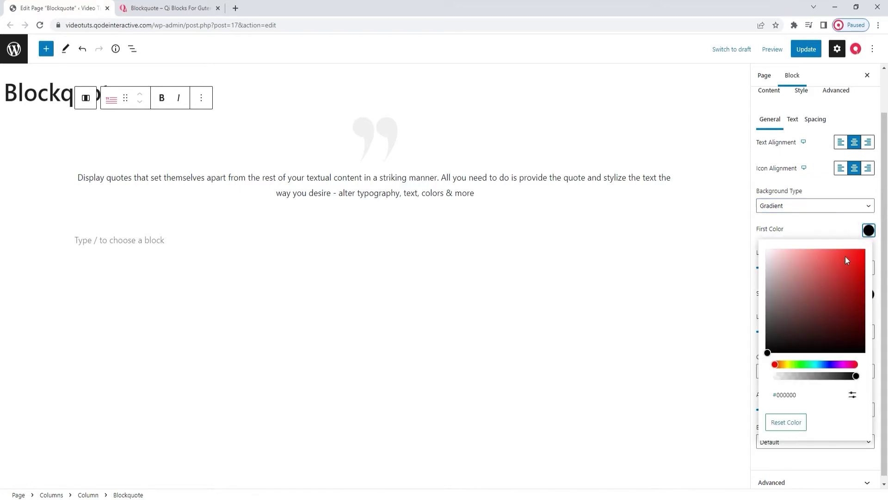
drag(846, 260, 816, 267)
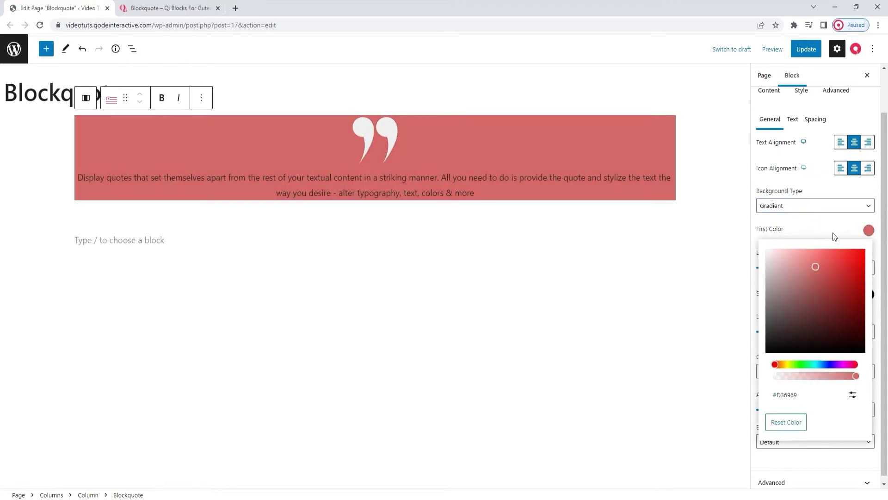
click(868, 230)
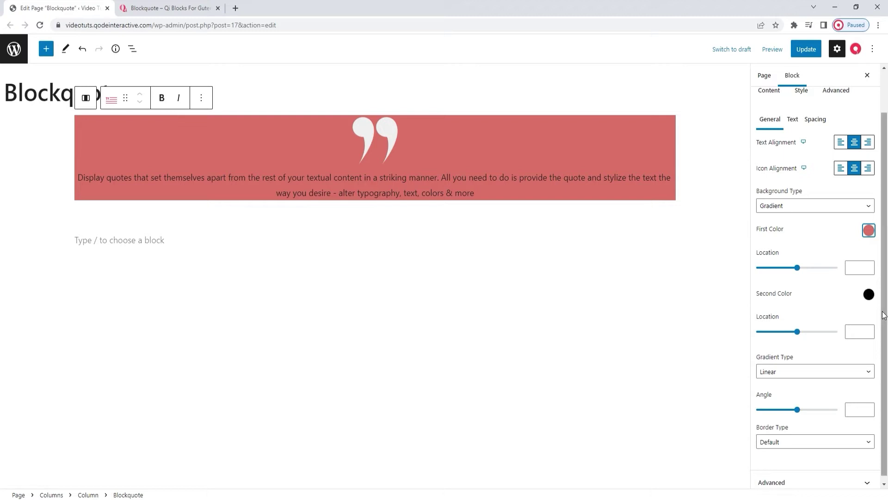
- Set the gradient's second colour to light teal #5AB7AB
click(869, 294)
drag(778, 354, 817, 372)
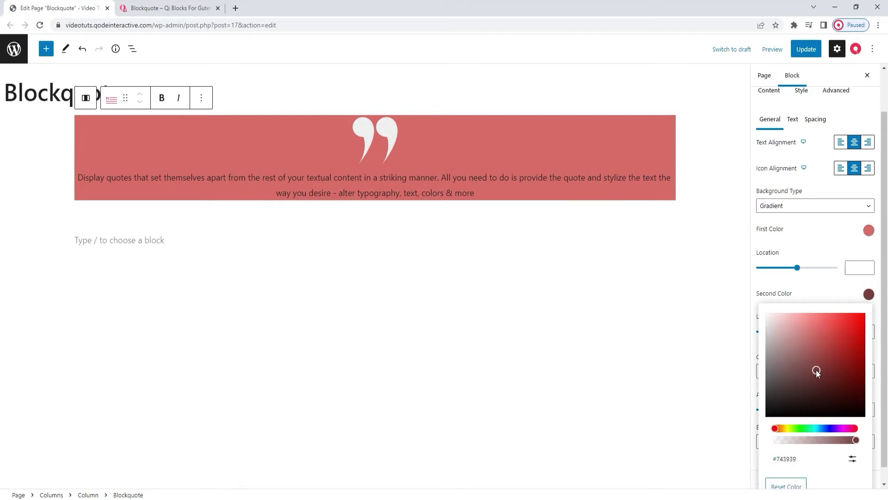
click(815, 428)
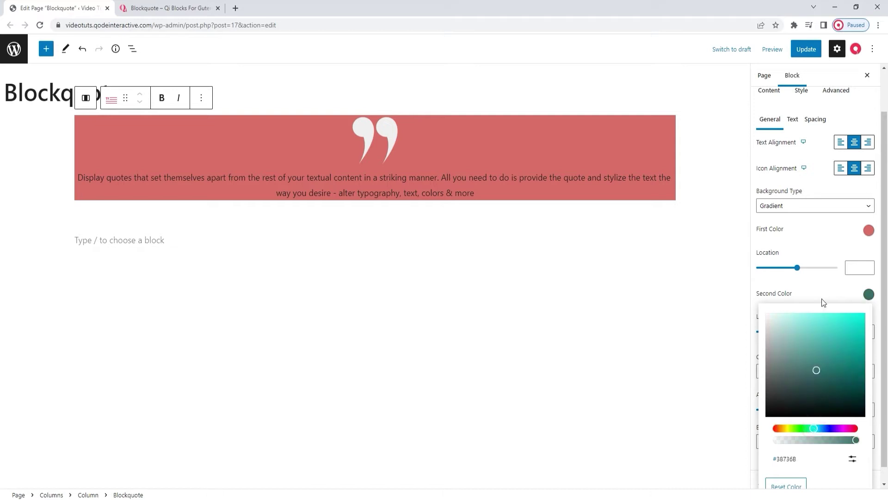
click(817, 342)
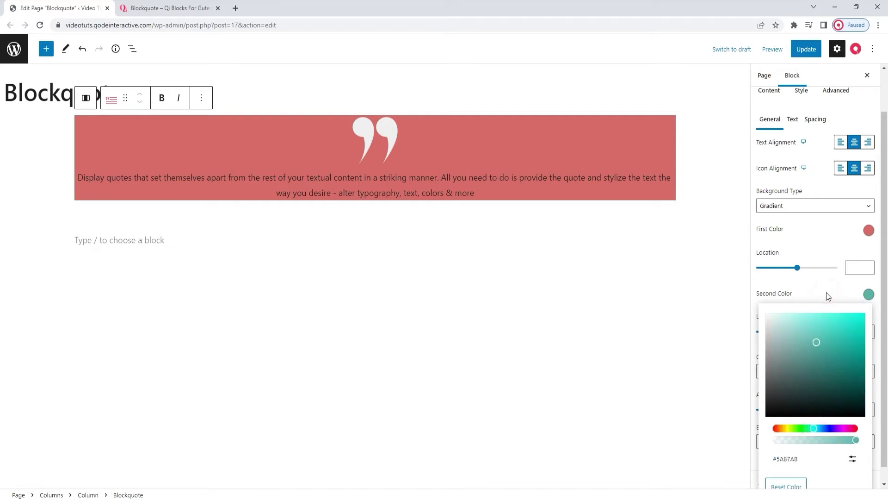
click(869, 294)
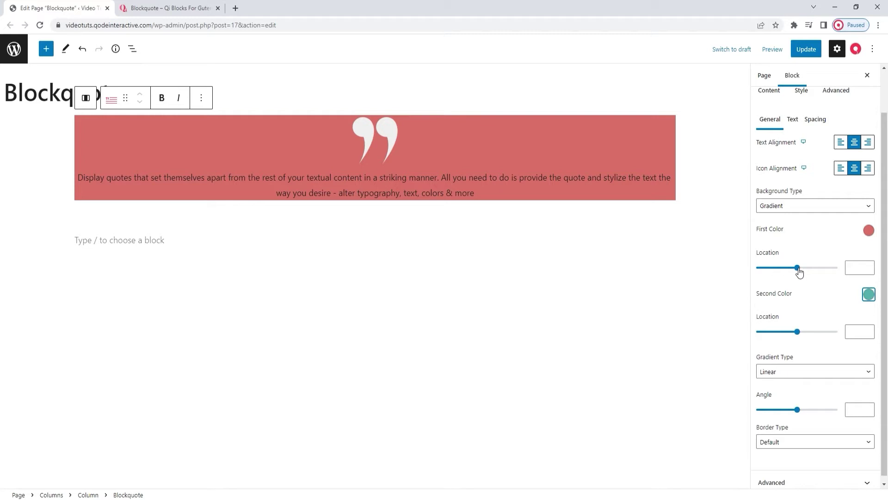
- Adjust the gradient to first colour location 35, second colour location 66, angle 186
drag(798, 268, 806, 271)
drag(797, 409, 814, 414)
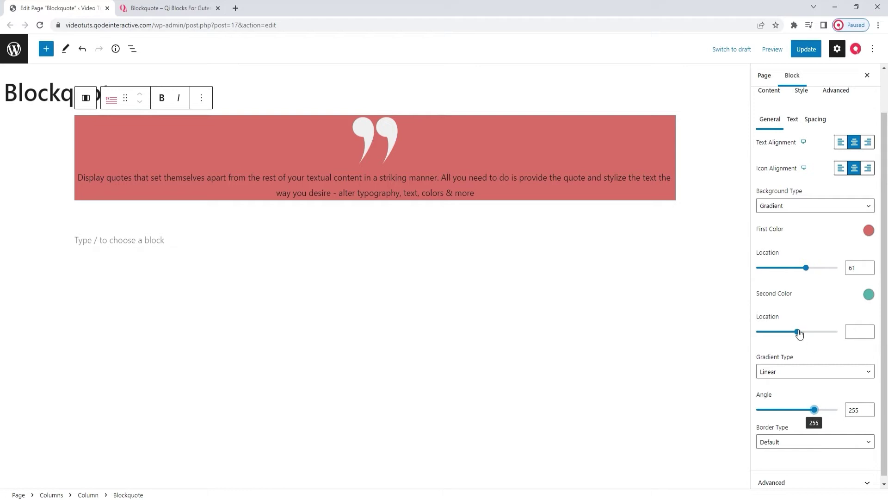
drag(797, 331, 821, 333)
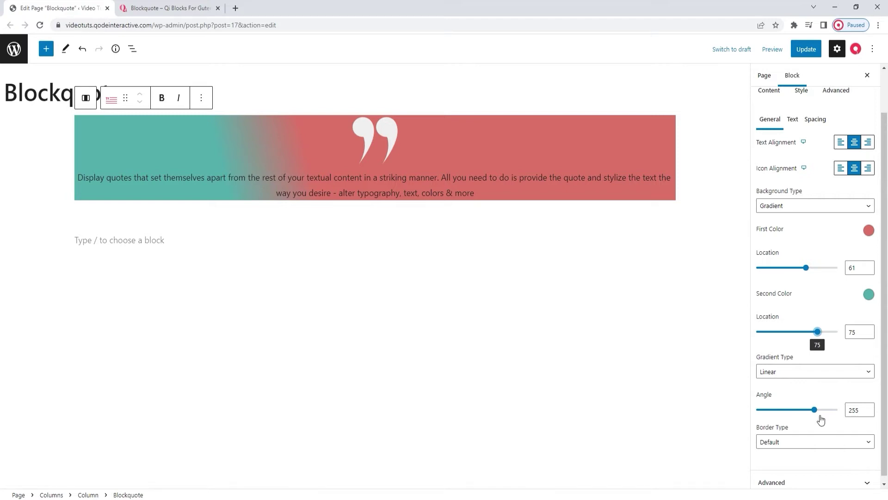
drag(814, 410, 799, 411)
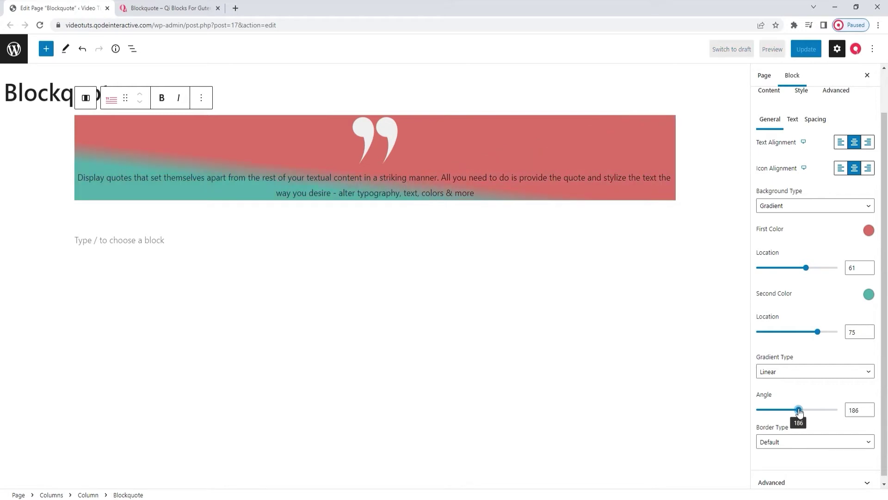
mouse_move(817, 331)
mouse_down()
mouse_move(793, 331)
mouse_move(810, 331)
mouse_up()
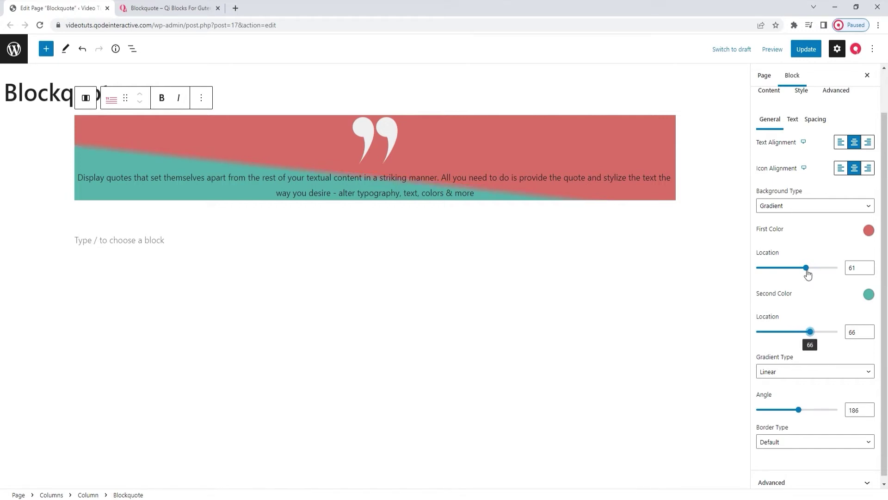
drag(807, 270, 787, 268)
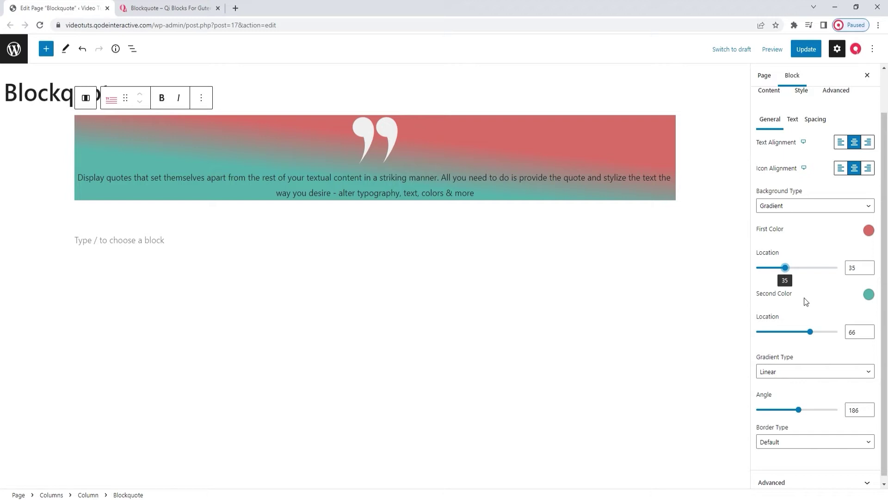
- Make the gradient Radial, trying Top Center before settling on Bottom Left position
click(817, 372)
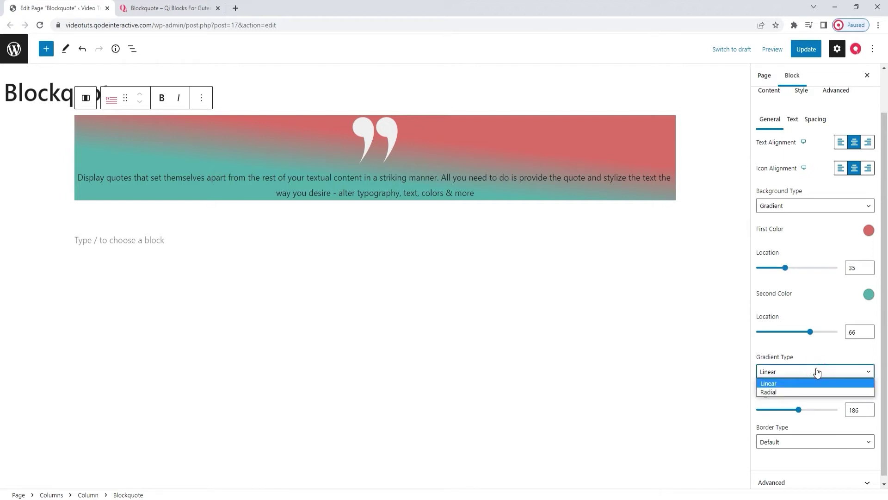
click(810, 391)
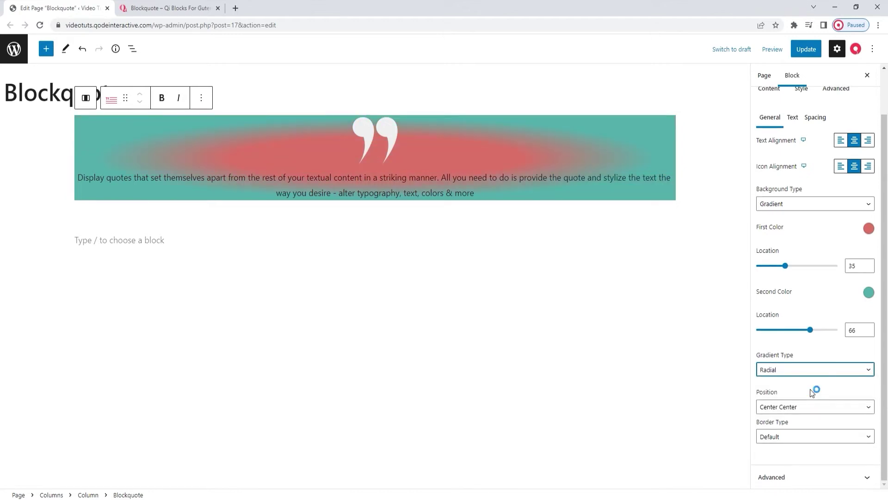
click(806, 409)
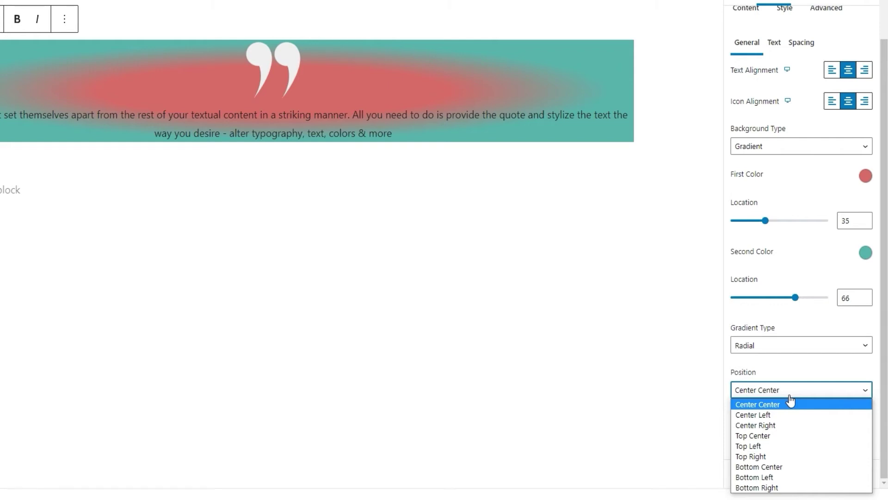
click(781, 436)
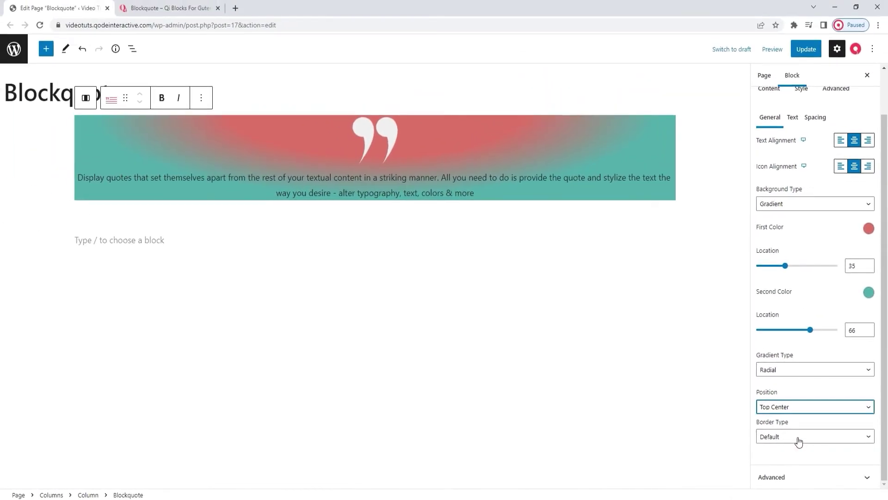
click(802, 408)
click(777, 478)
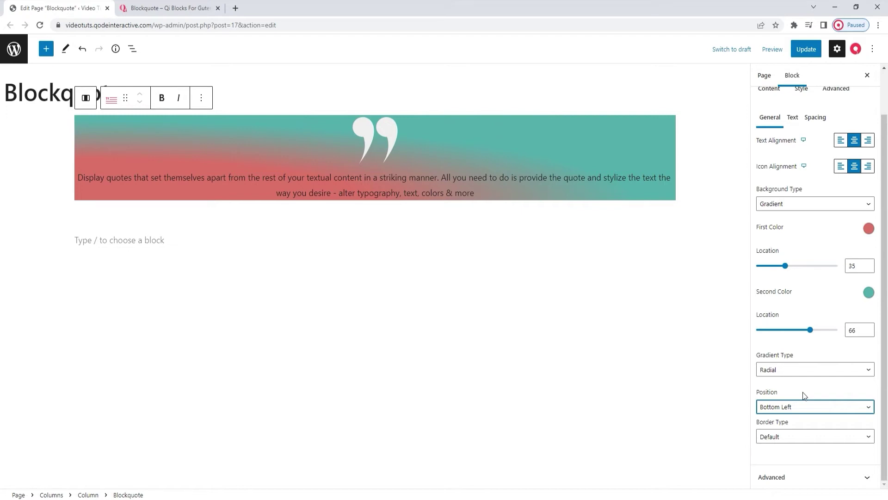
- Switch the quote's background to Classic and give it a Solid border
click(804, 205)
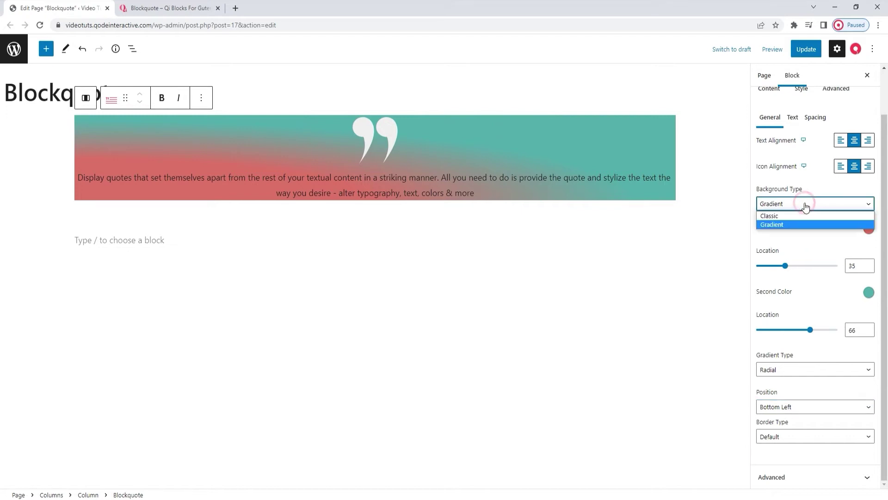
click(804, 216)
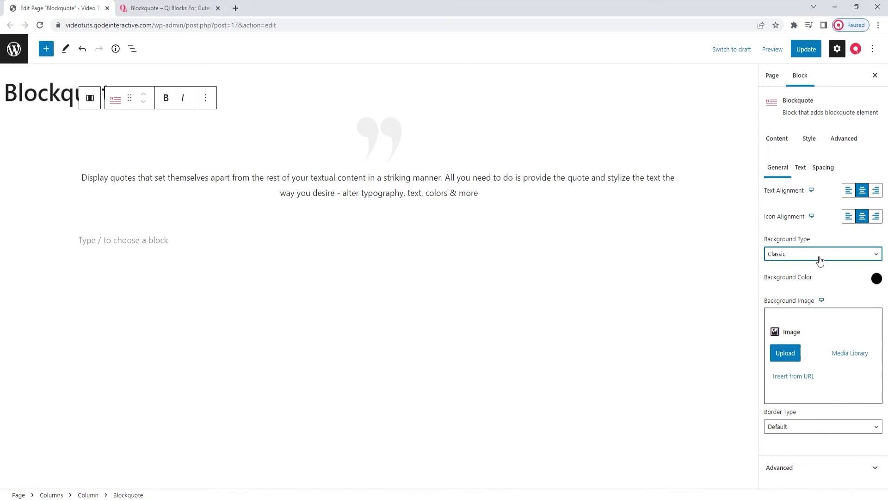
click(804, 426)
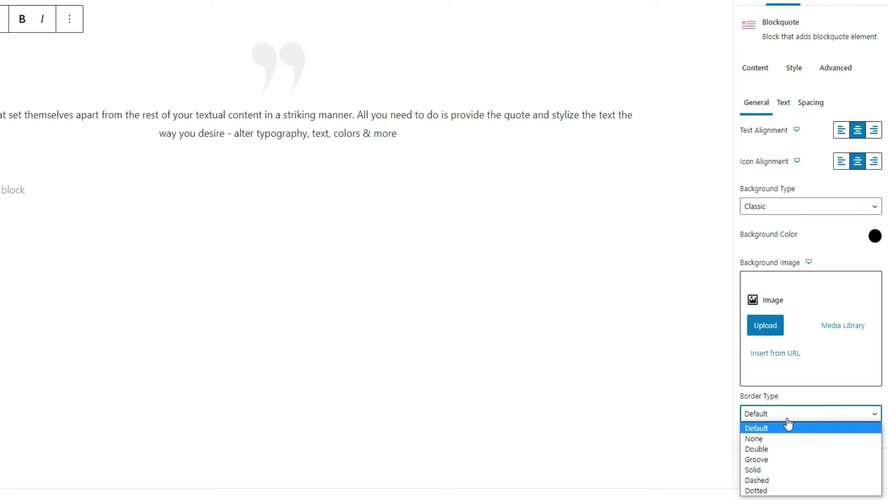
click(783, 468)
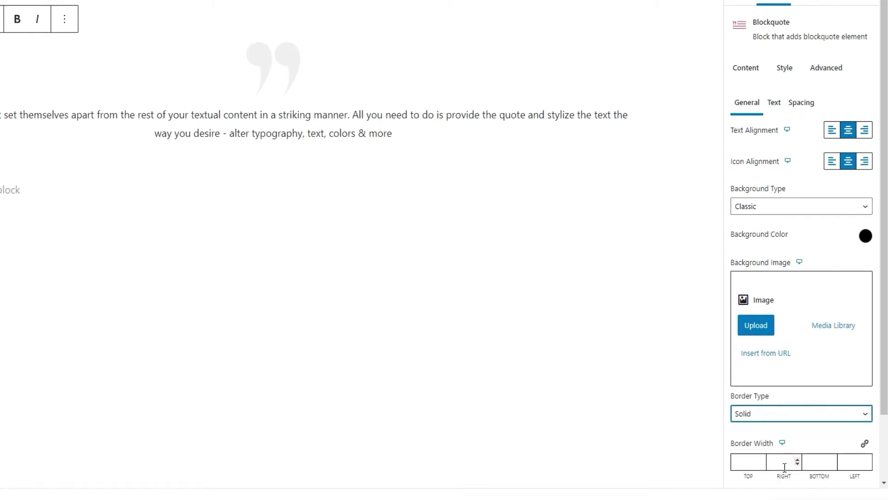
- Set one border width for all sides, try red tints, then reset the border colour to black
scroll(804, 431, down, 1)
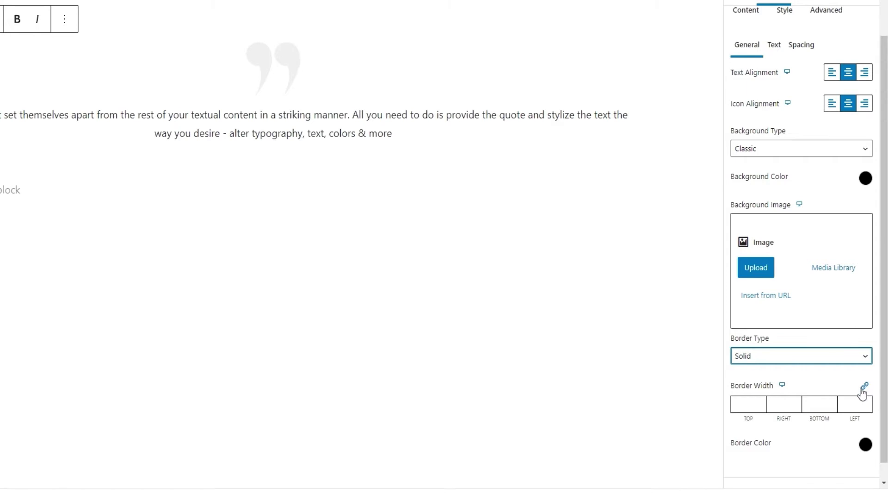
click(864, 386)
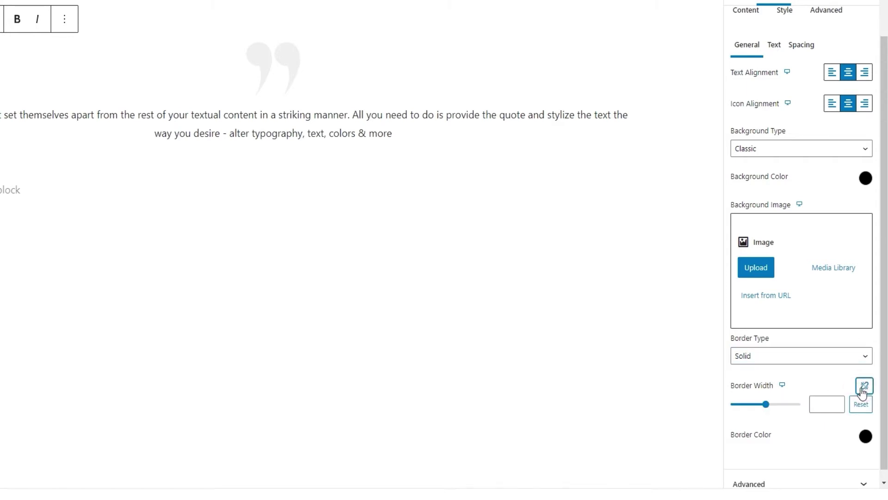
click(813, 404)
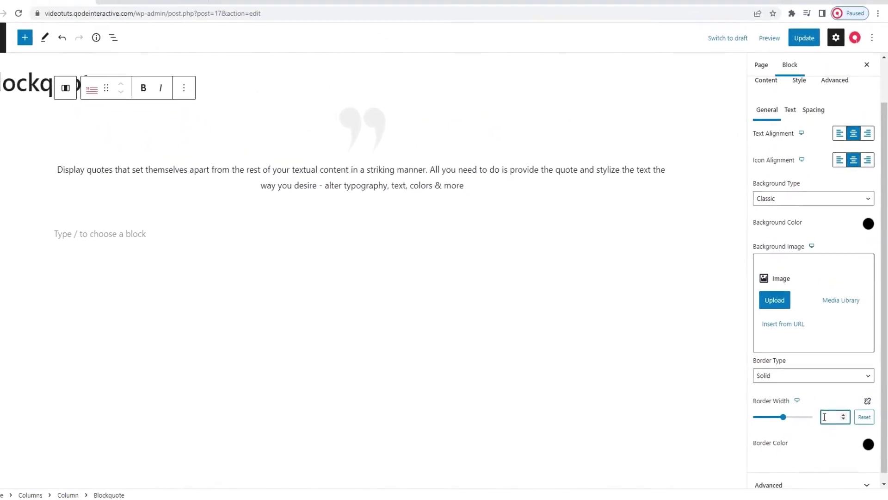
text(1)
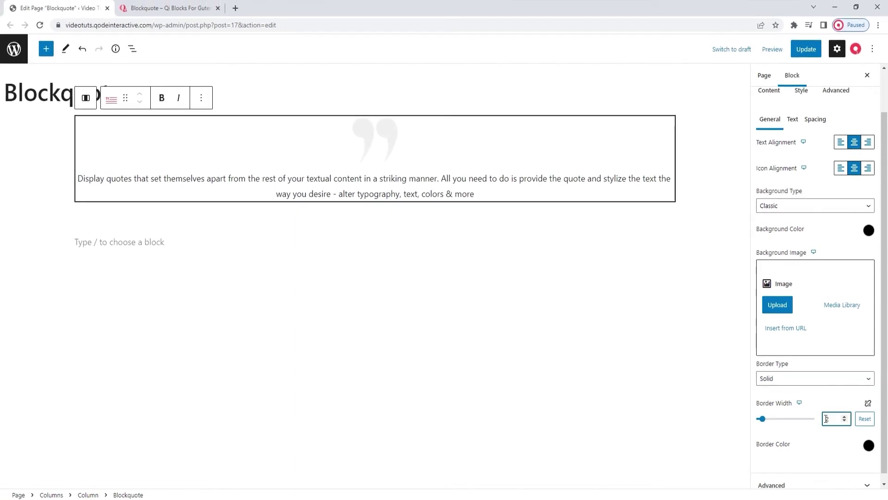
click(868, 445)
scroll(828, 449, down, 2)
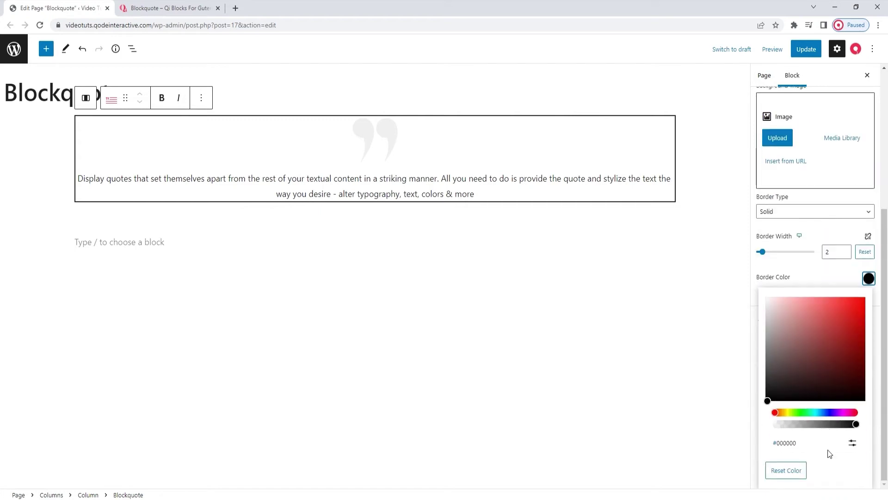
drag(823, 370, 824, 338)
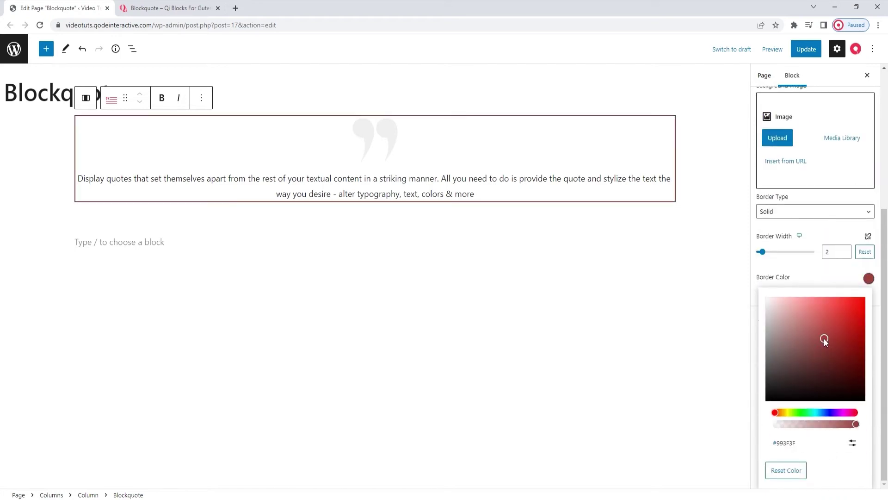
click(826, 308)
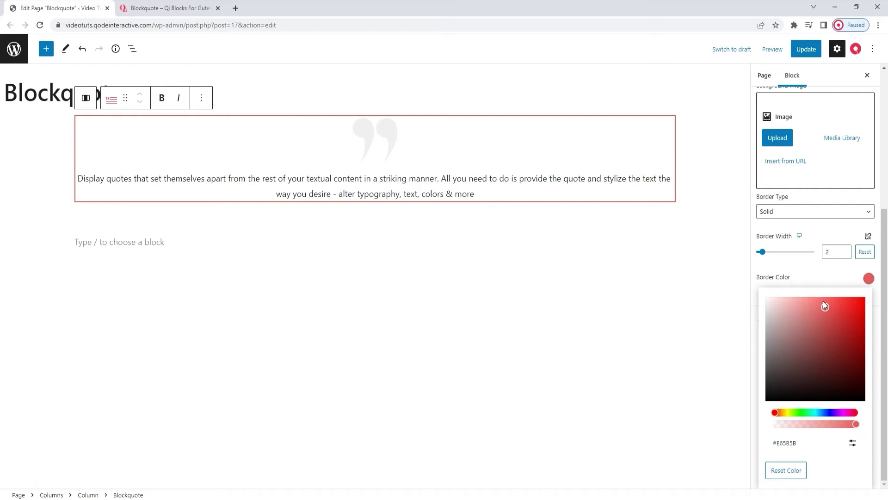
click(791, 470)
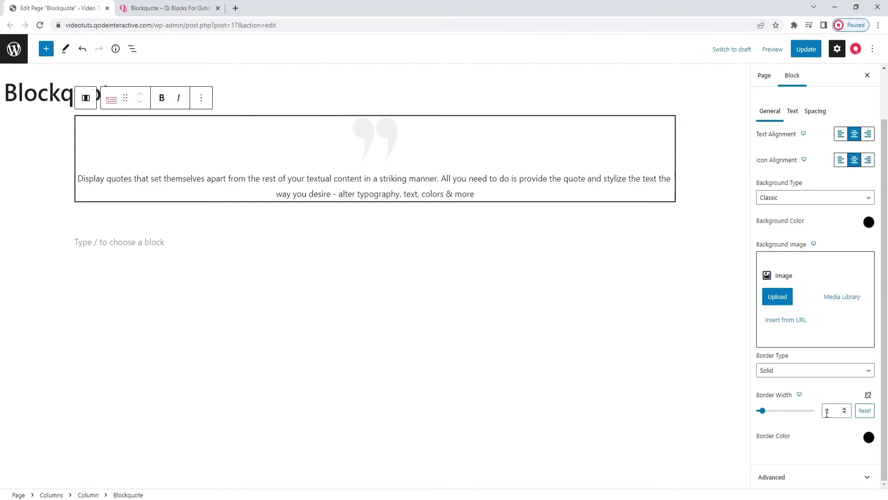
- Set the border widths per side, entering 0 for top, bottom and left
click(868, 395)
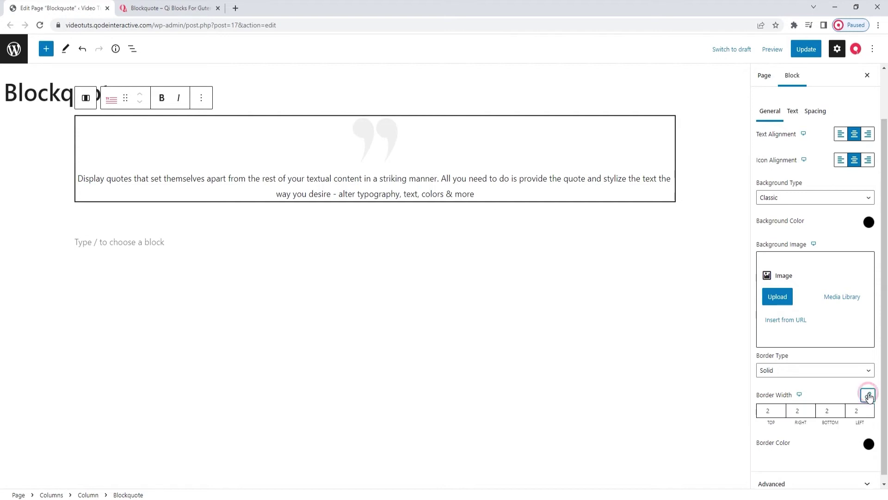
double_click(798, 411)
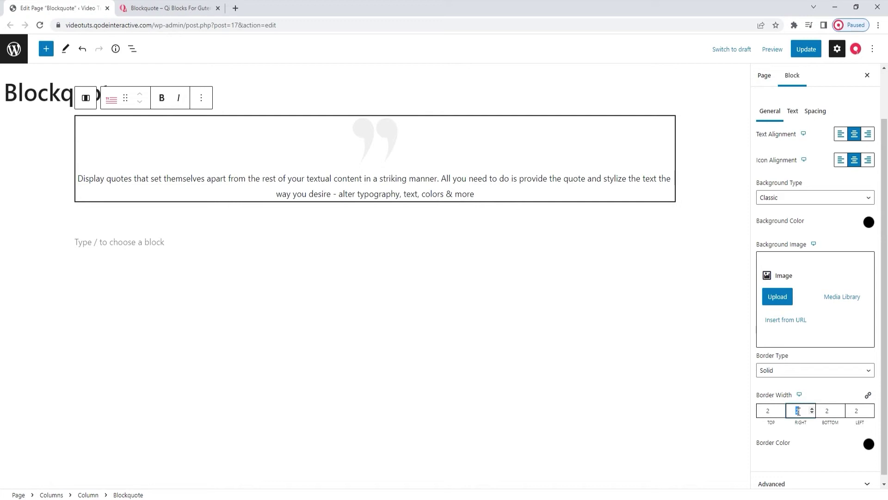
double_click(769, 410)
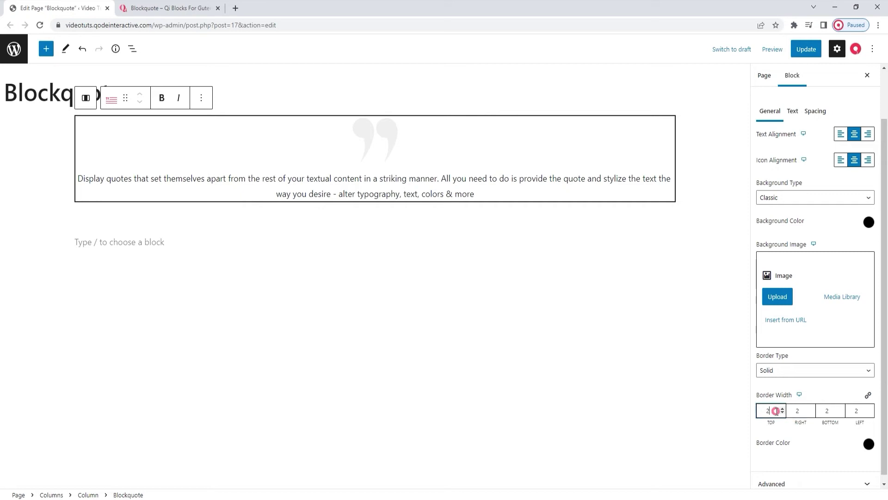
text(0)
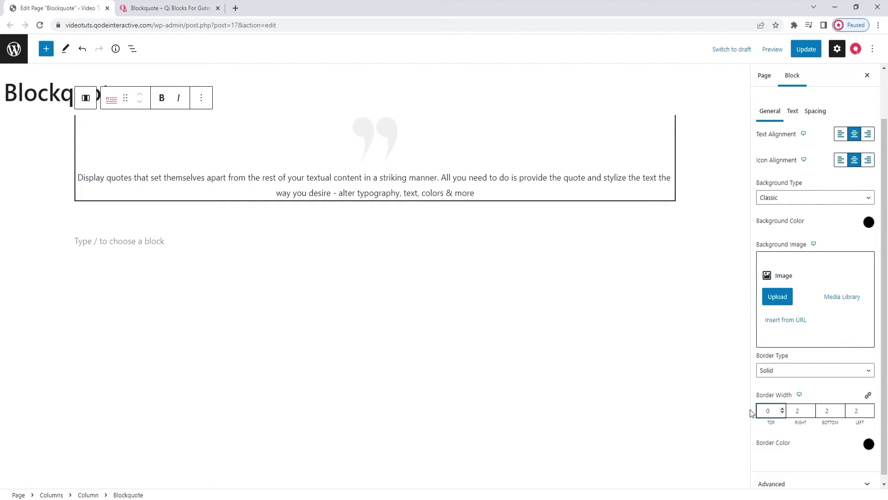
double_click(828, 410)
text(0)
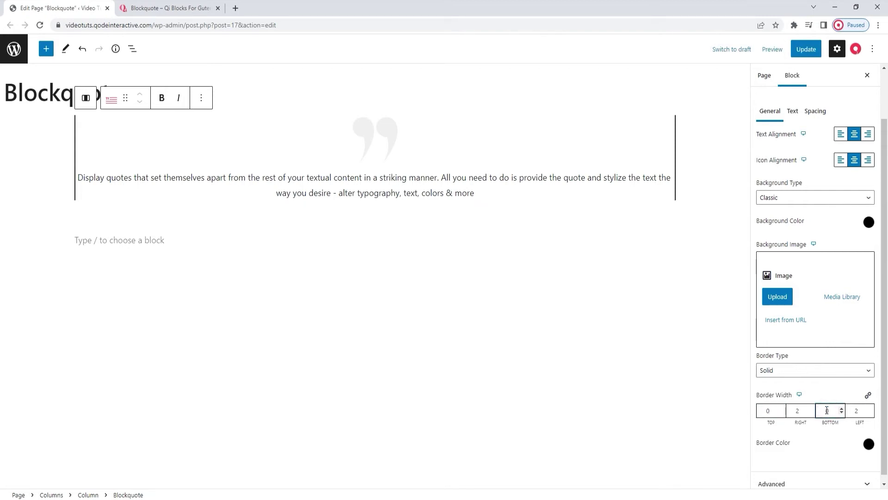
double_click(856, 411)
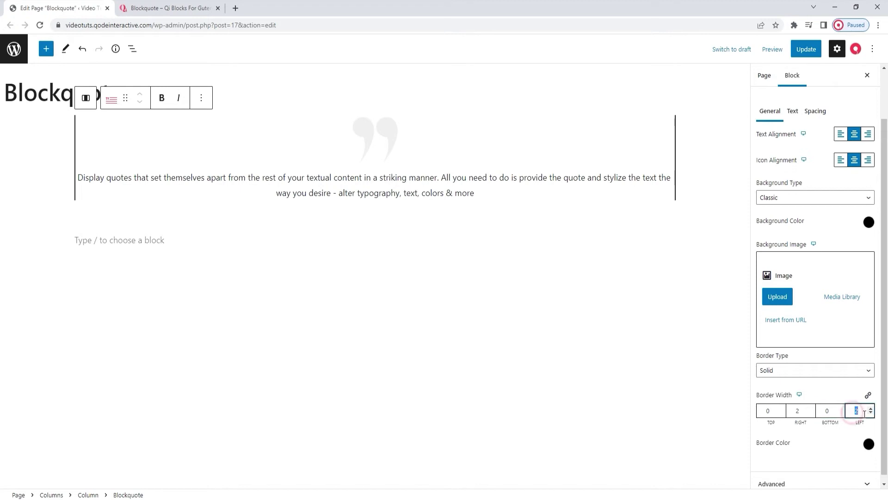
text(0)
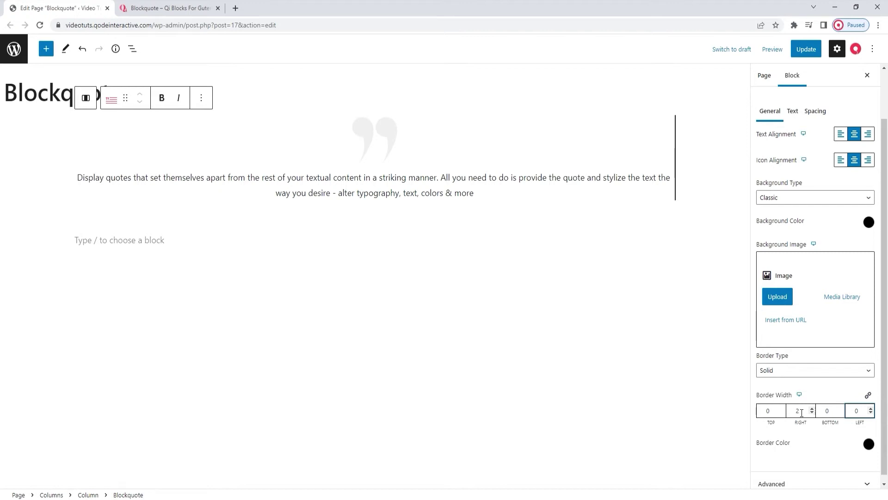
- Change the blockquote's Border Type to None
click(791, 370)
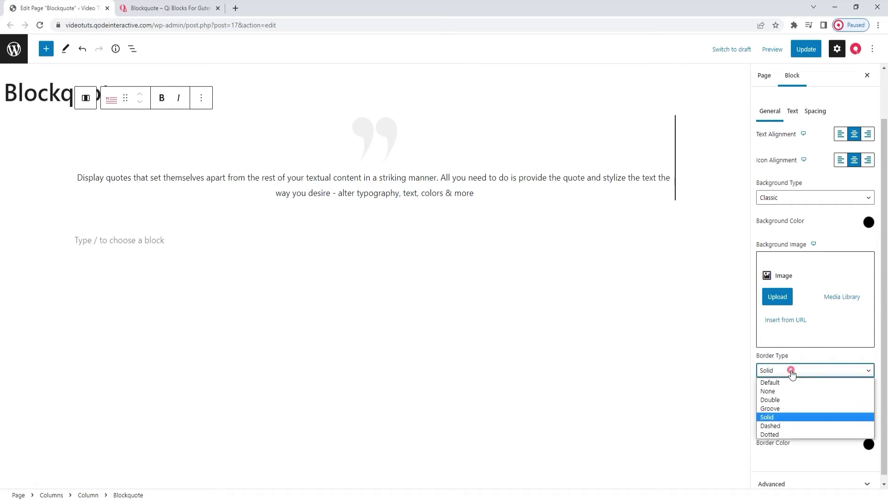
click(790, 391)
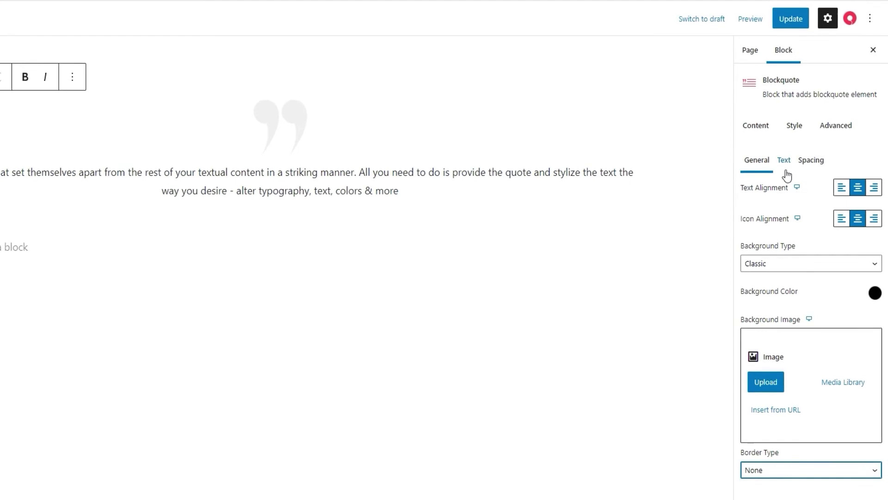
click(785, 161)
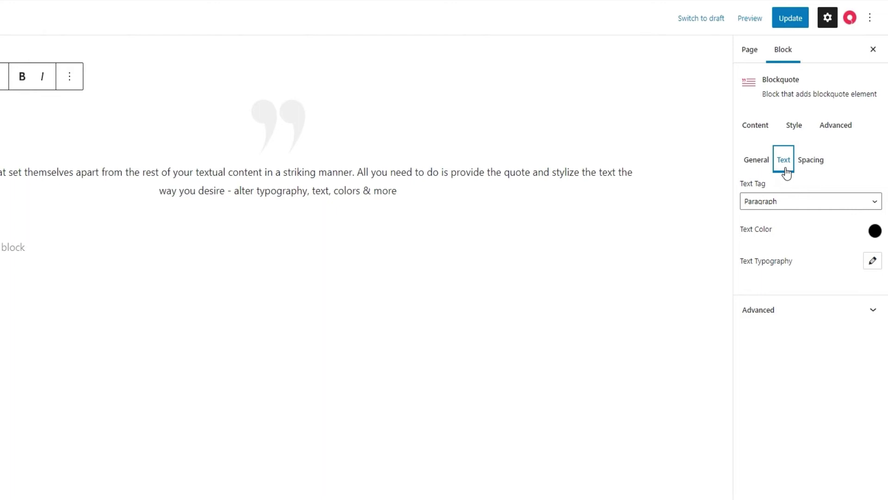
- Make the quote text an H4 and keep it black after trying a light red
click(786, 208)
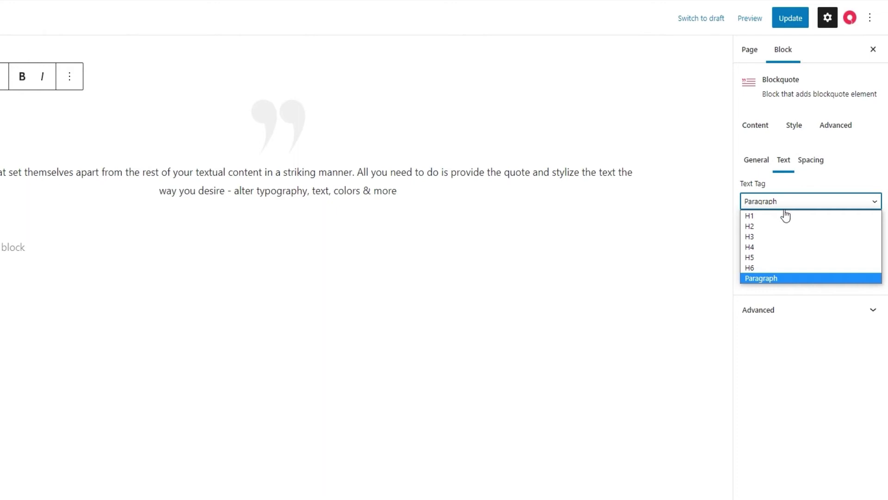
click(779, 247)
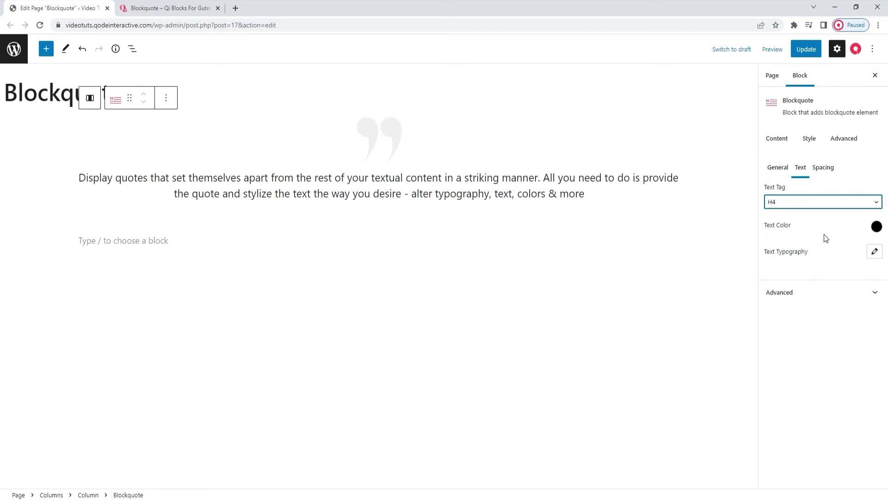
click(877, 226)
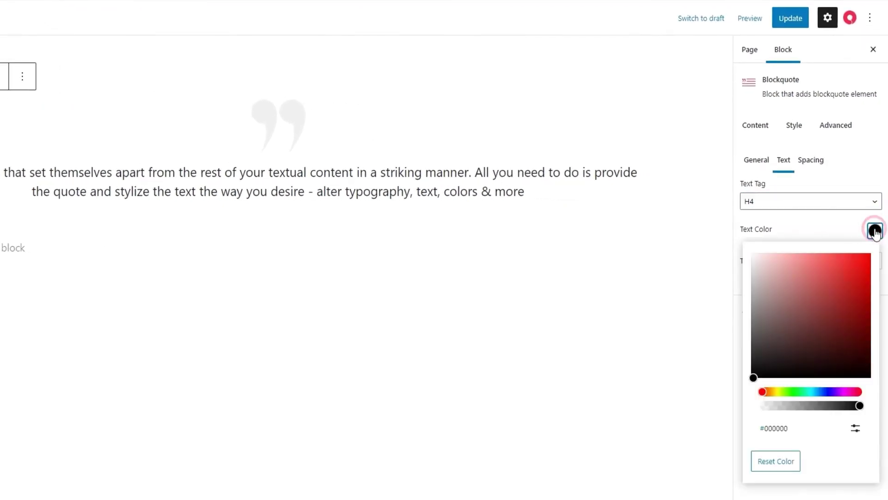
drag(815, 319, 826, 264)
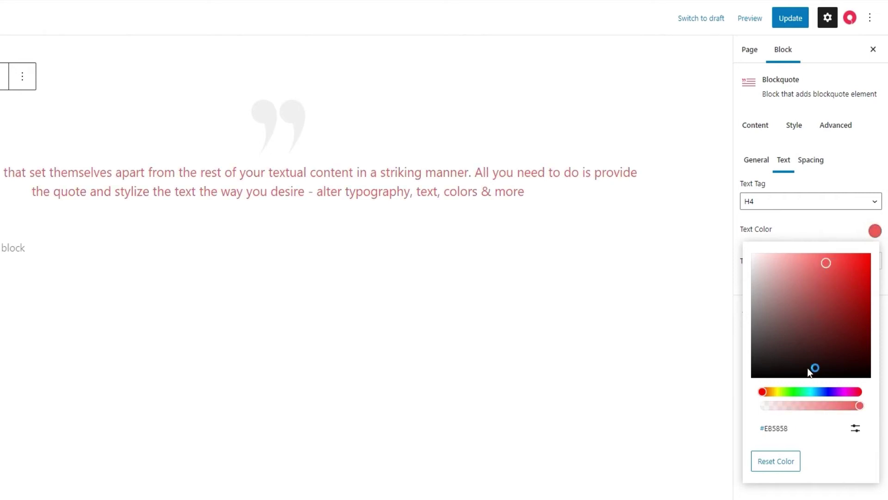
click(787, 459)
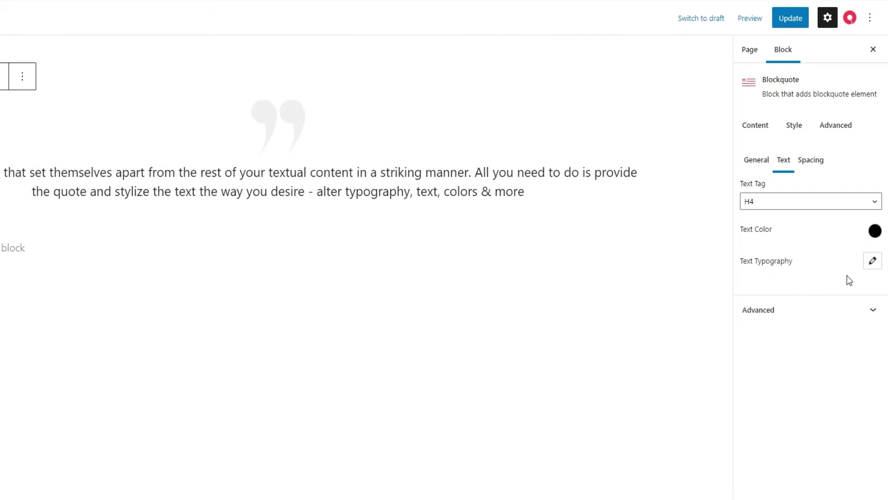
click(873, 261)
- Set the quote text's font family to Anonymous Pro
scroll(790, 328, down, 1)
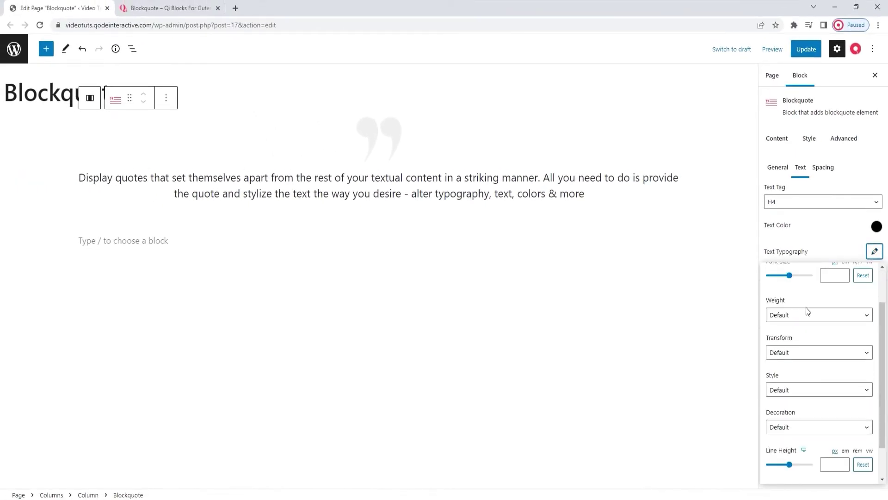
scroll(805, 307, up, 1)
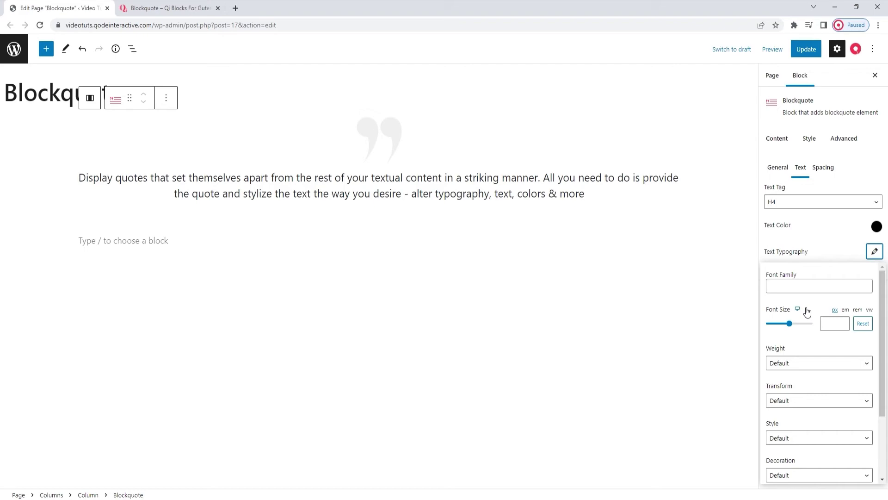
click(807, 286)
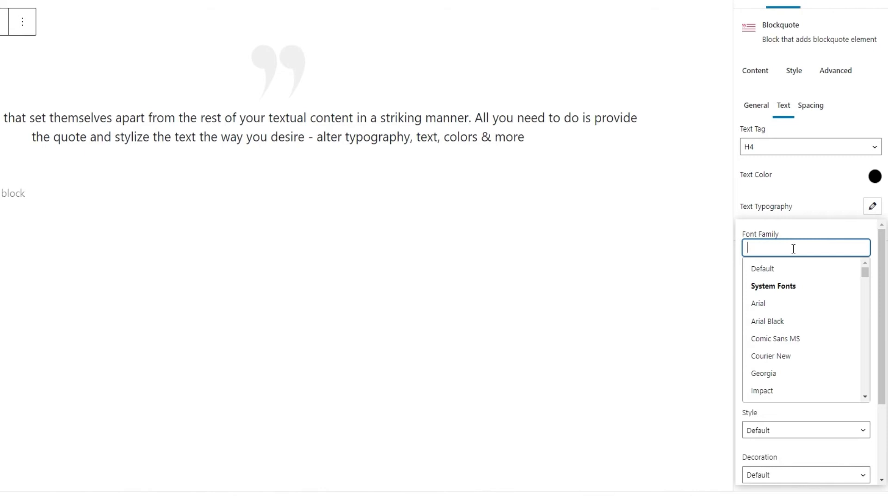
text(anon)
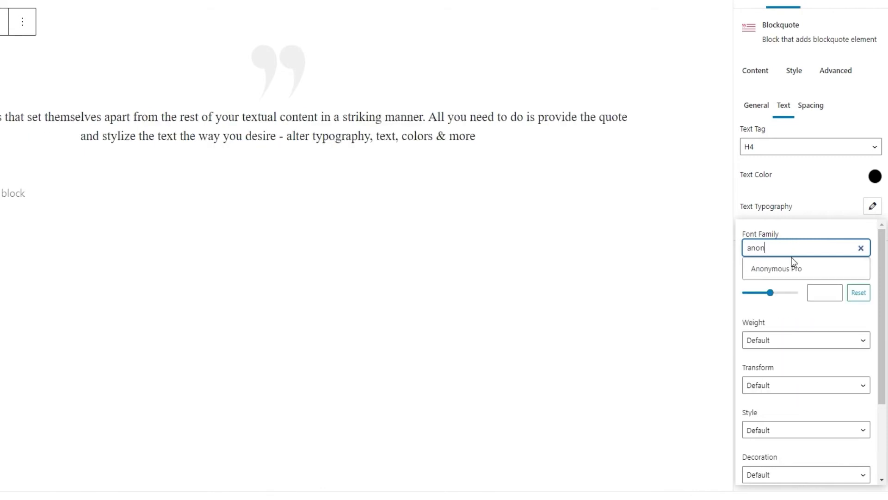
click(786, 268)
- Set the quote text's font size to 24 px
click(869, 209)
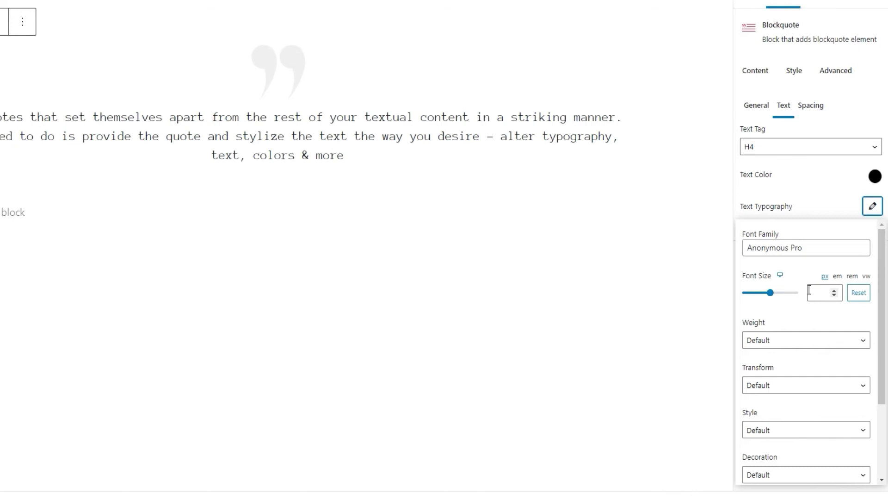
drag(771, 293, 779, 293)
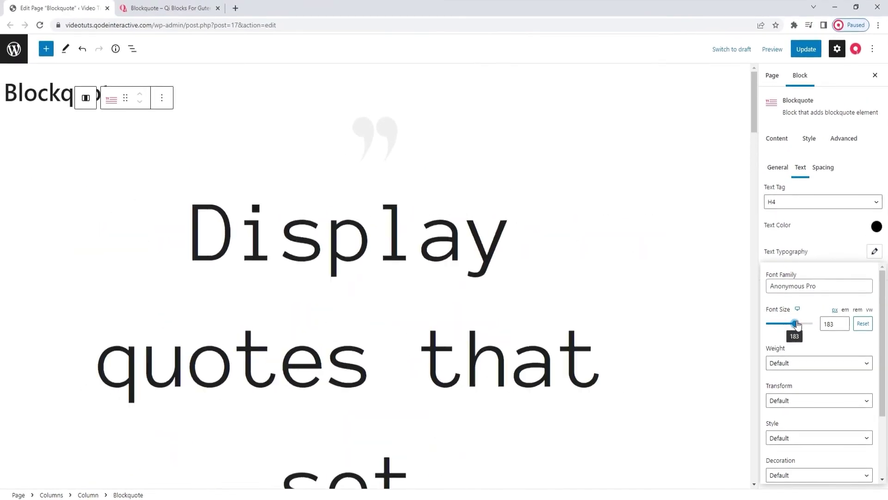
drag(796, 324, 776, 322)
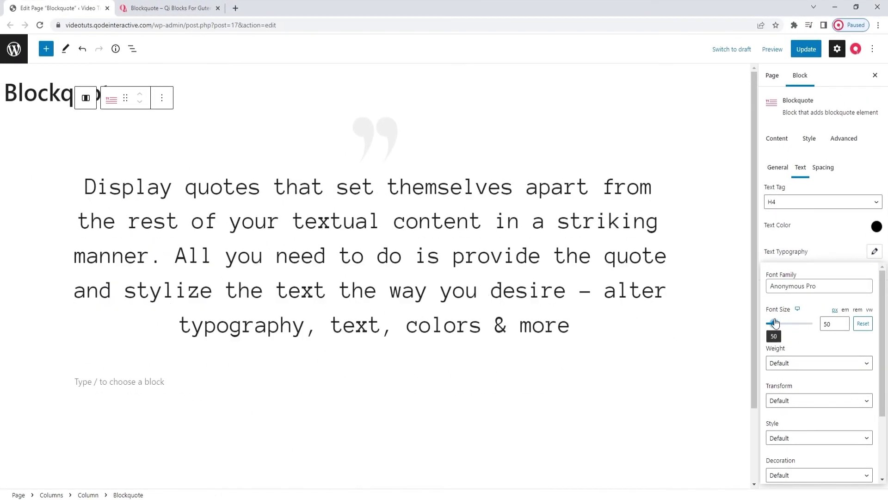
double_click(828, 324)
text(24)
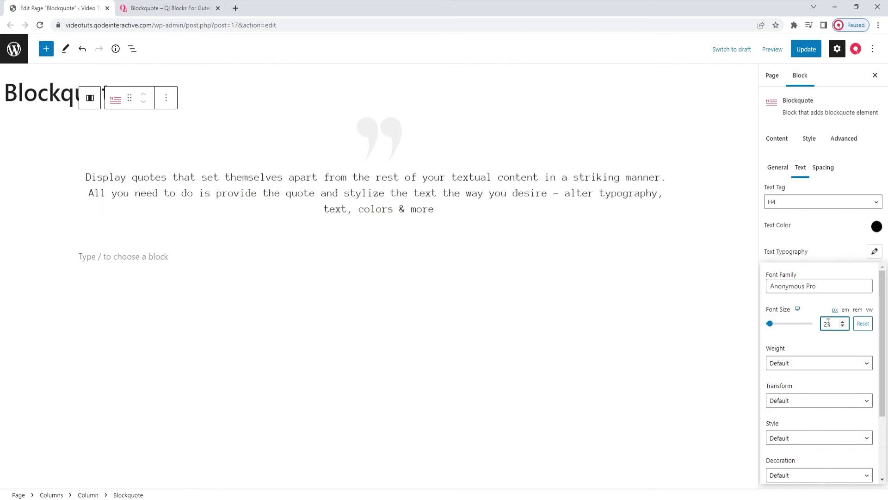
- Set the quote text weight to Bold (700), keeping default transform, style and decoration
click(817, 365)
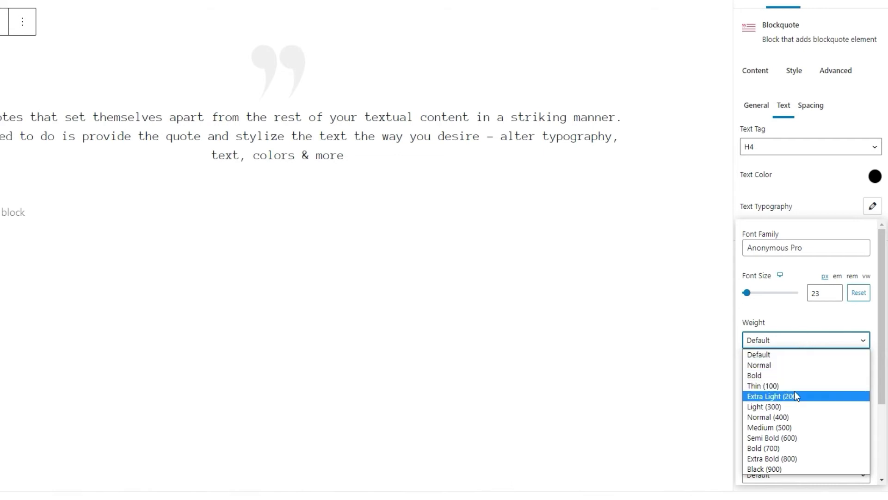
click(790, 445)
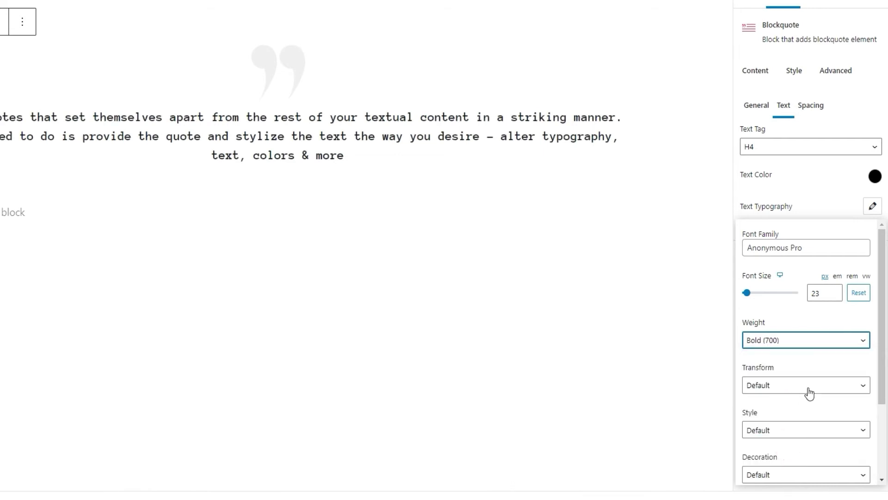
scroll(808, 393, down, 1)
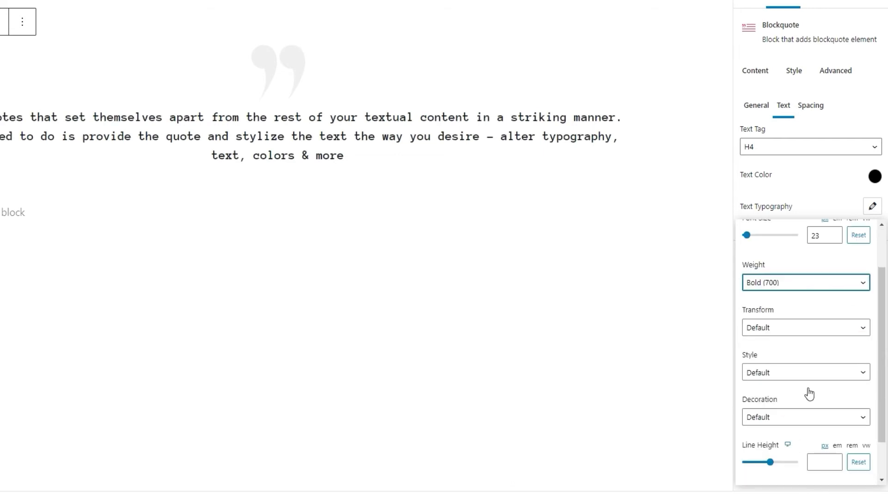
click(796, 329)
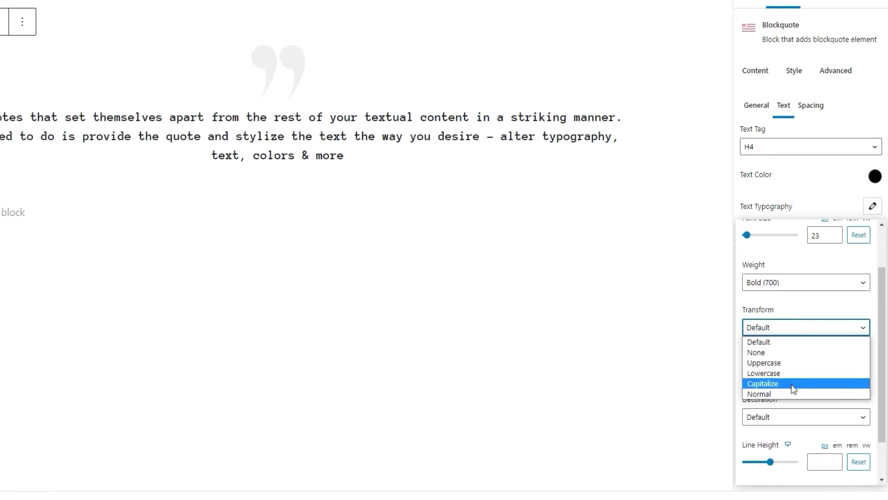
click(800, 336)
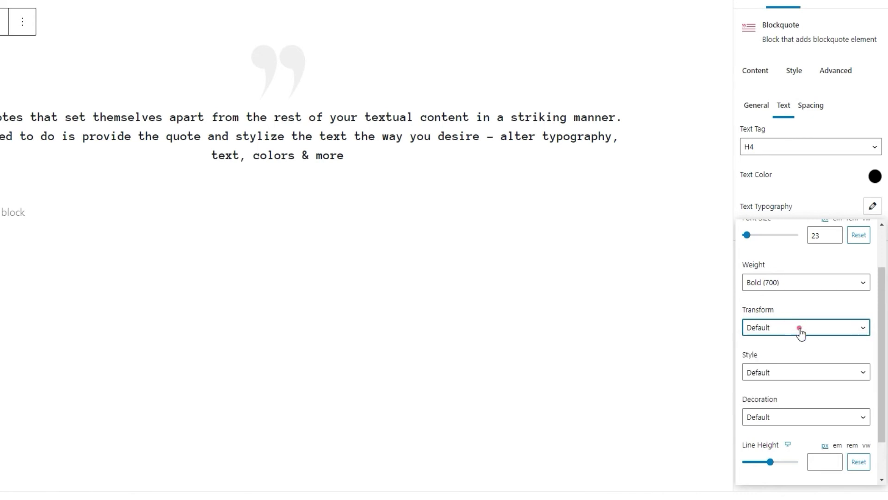
click(792, 376)
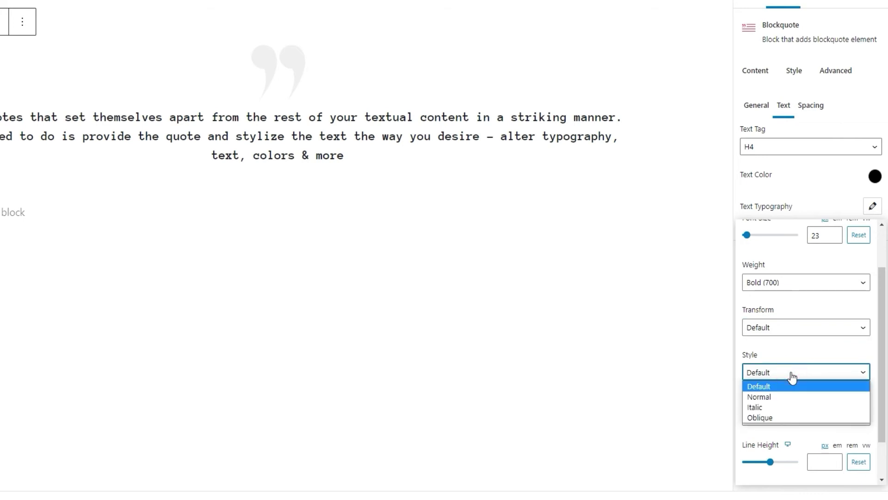
click(791, 376)
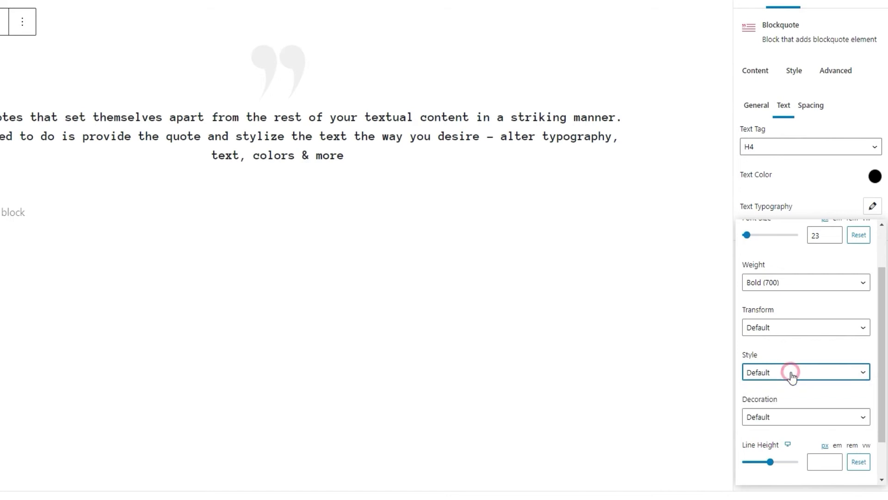
click(790, 417)
scroll(794, 375, down, 1)
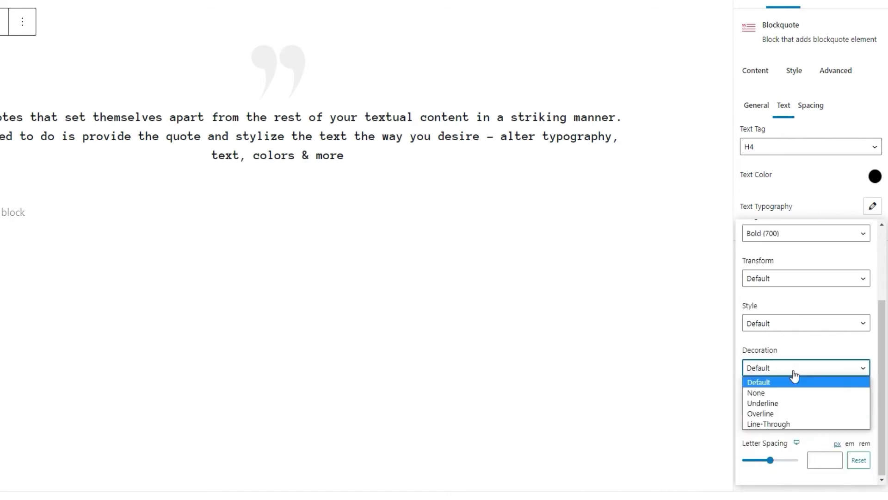
click(798, 382)
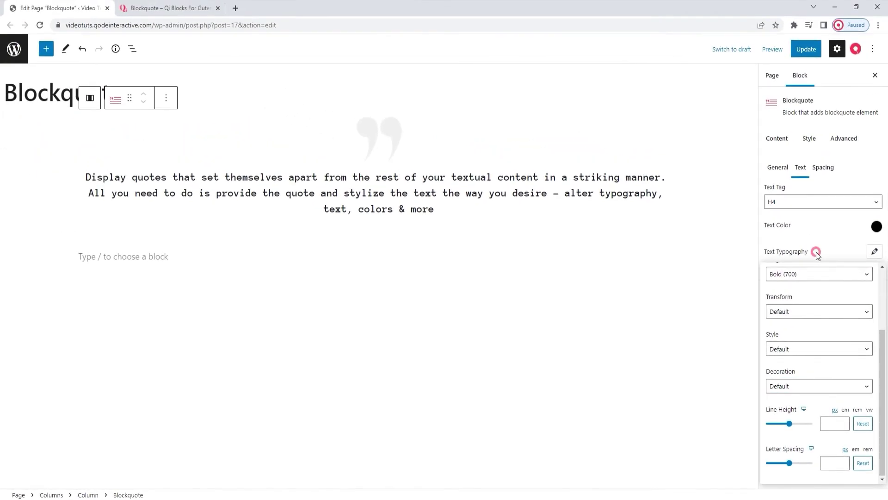
click(874, 252)
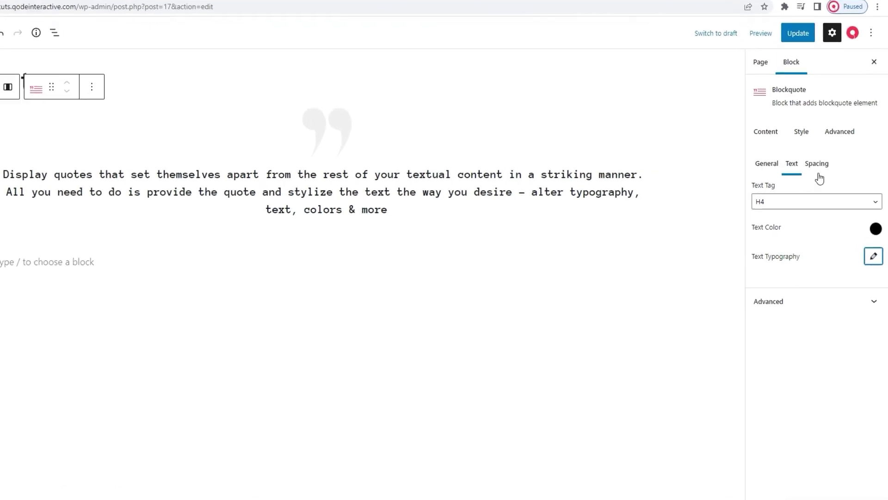
- Try a larger linked holder padding, then reset it to its default
click(812, 162)
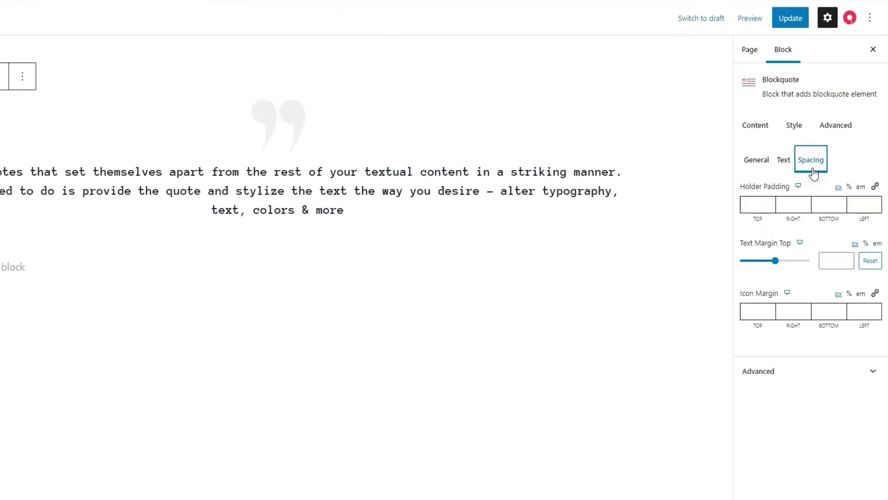
click(875, 190)
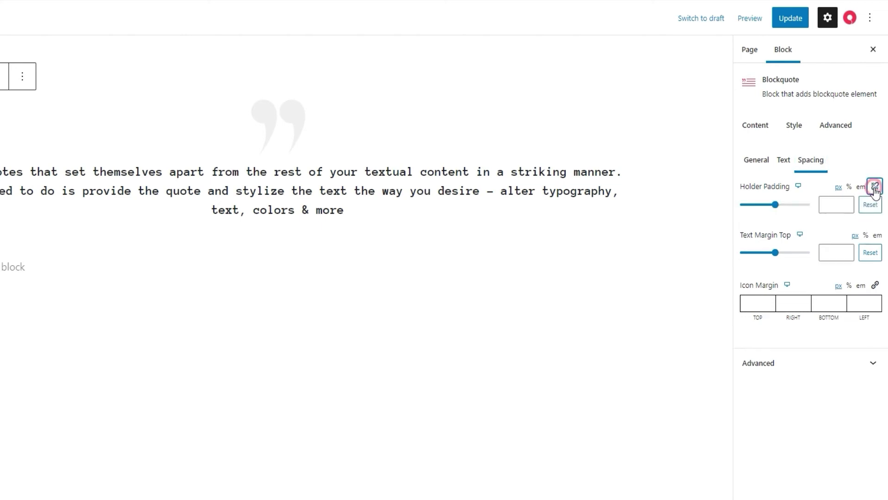
mouse_move(777, 208)
mouse_down()
mouse_move(791, 207)
mouse_move(778, 207)
mouse_up()
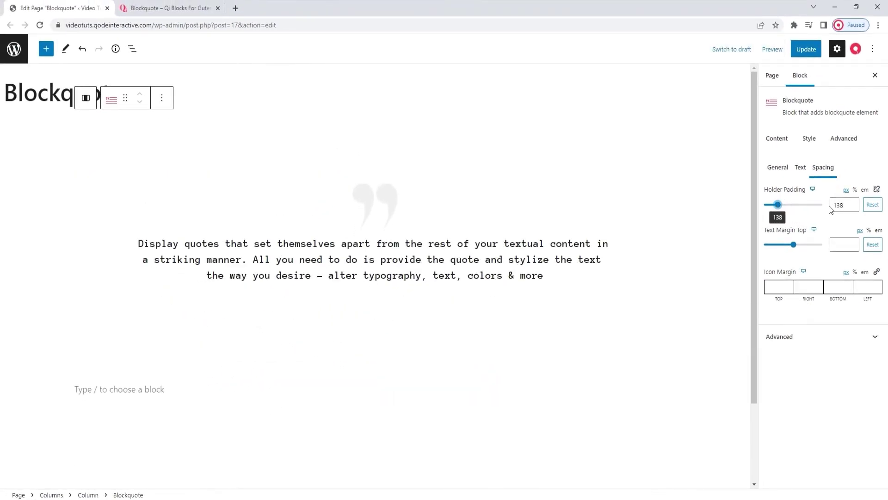
double_click(841, 205)
key(BackSpace)
click(872, 206)
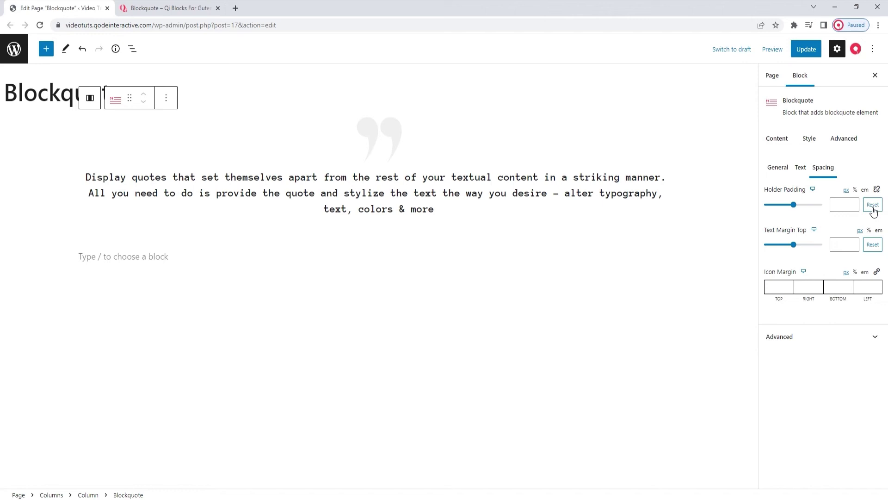
- Set the holder padding to 24% on the right and left sides
click(877, 190)
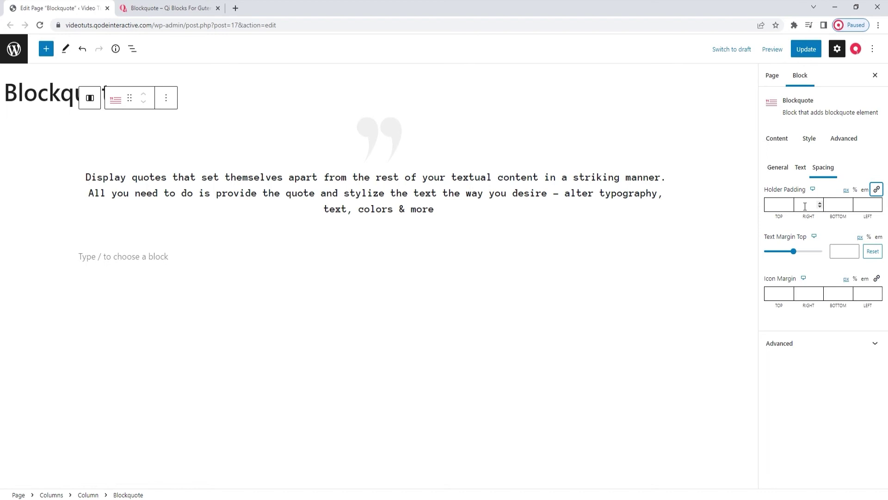
click(855, 190)
click(807, 205)
text(24)
click(870, 207)
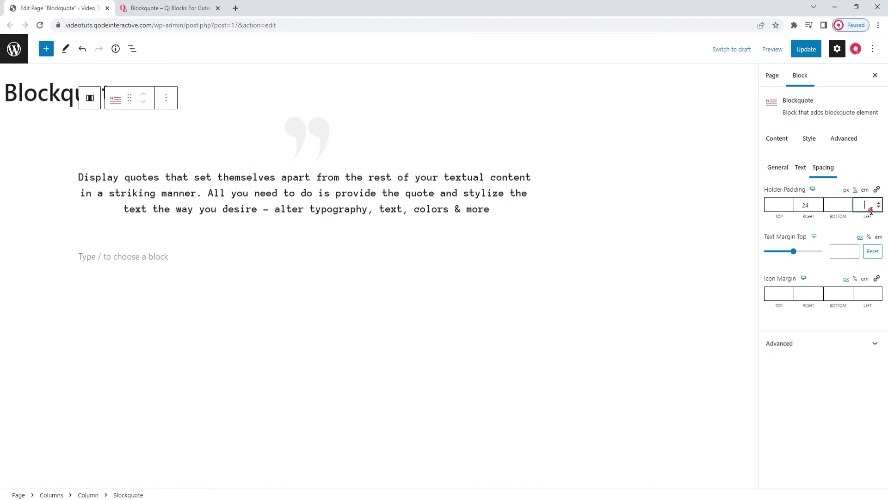
text(24)
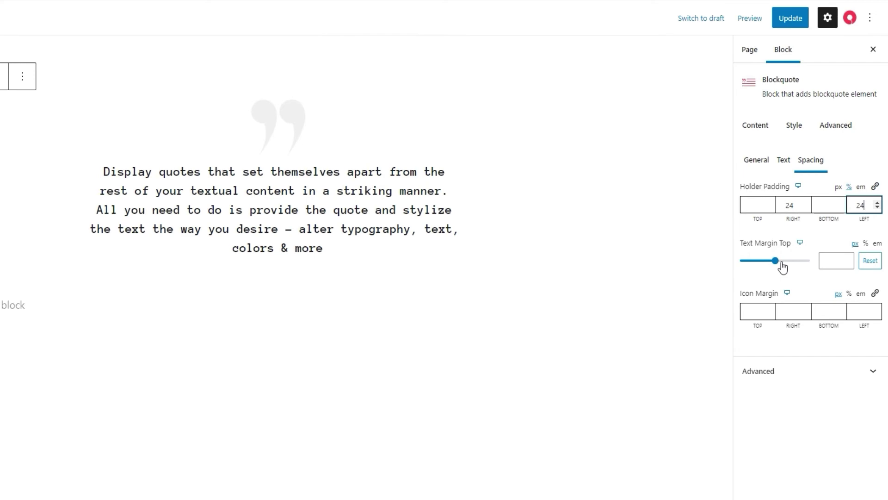
- Give the quote text a top margin of -100 so it overlaps the icon
mouse_move(776, 261)
mouse_down()
mouse_move(803, 261)
mouse_move(776, 261)
mouse_move(780, 252)
mouse_up()
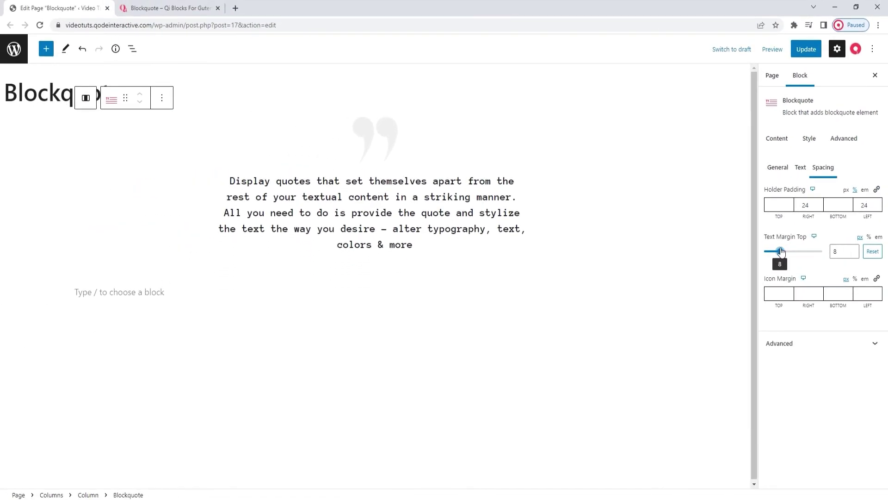
double_click(834, 251)
text(-100)
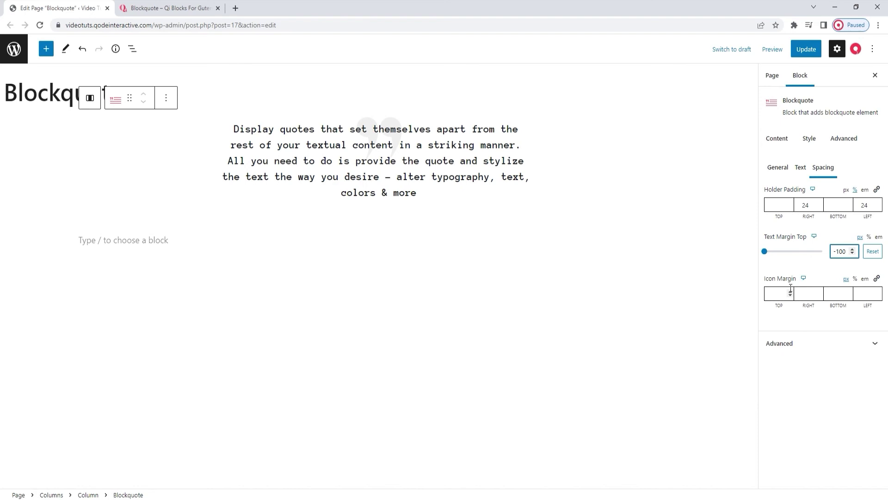
click(877, 278)
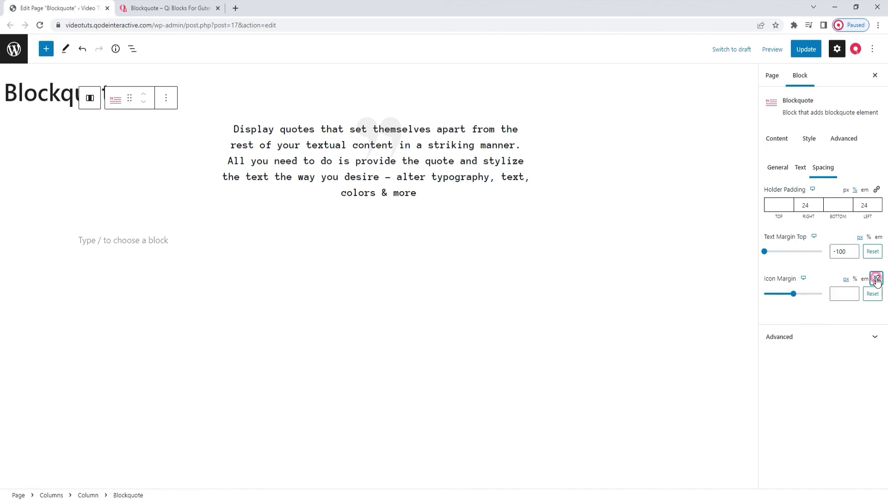
drag(794, 295, 770, 294)
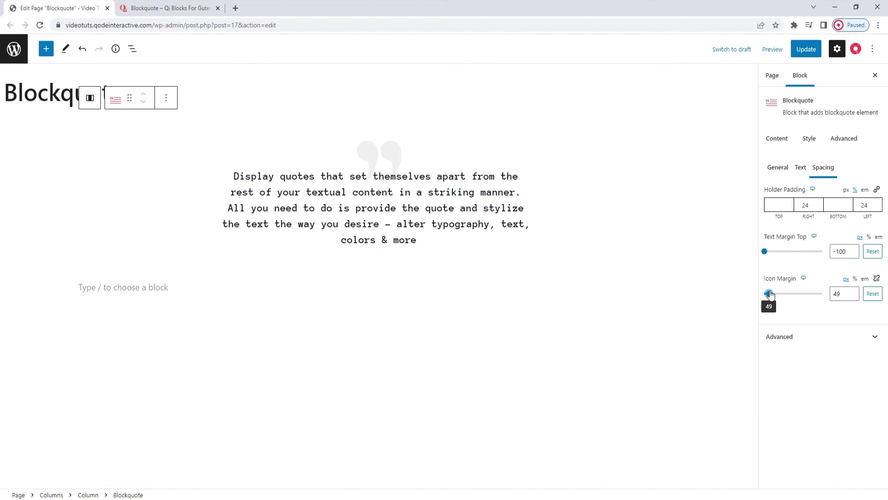
double_click(838, 293)
click(872, 298)
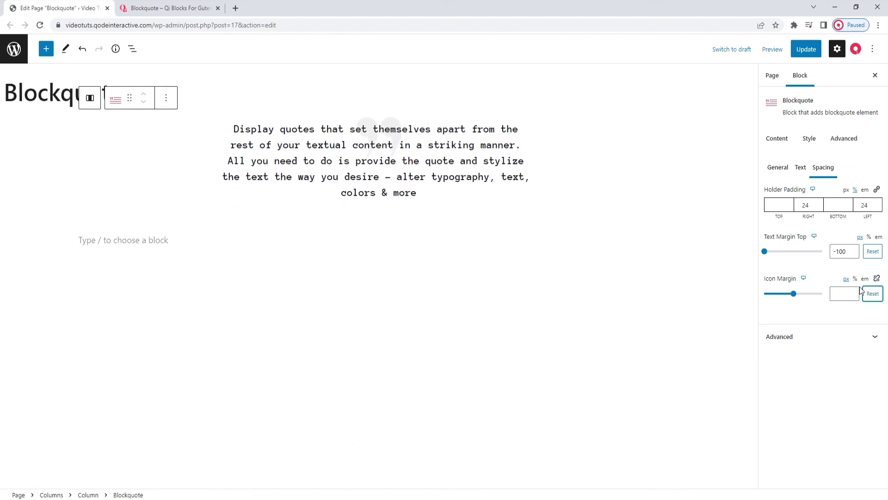
click(876, 278)
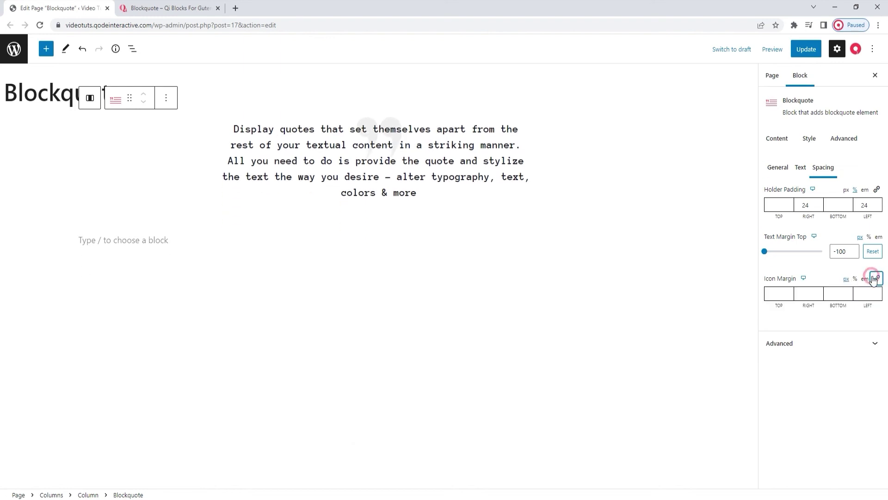
click(789, 293)
text(6)
key(BackSpace)
text(44)
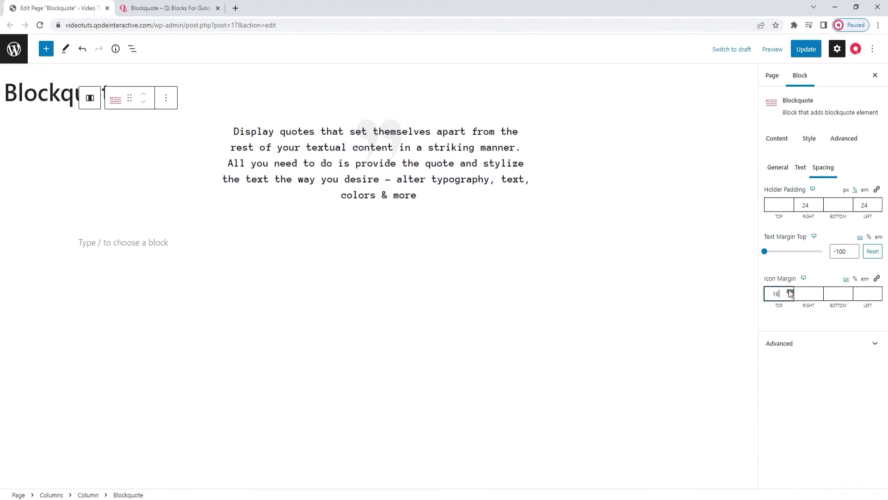
key(BackSpace)
text(8)
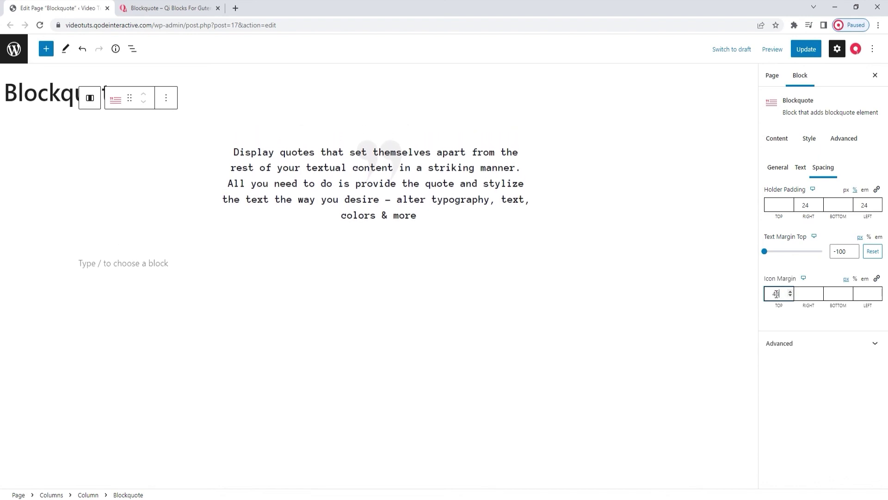
key(ctrl+a)
key(BackSpace)
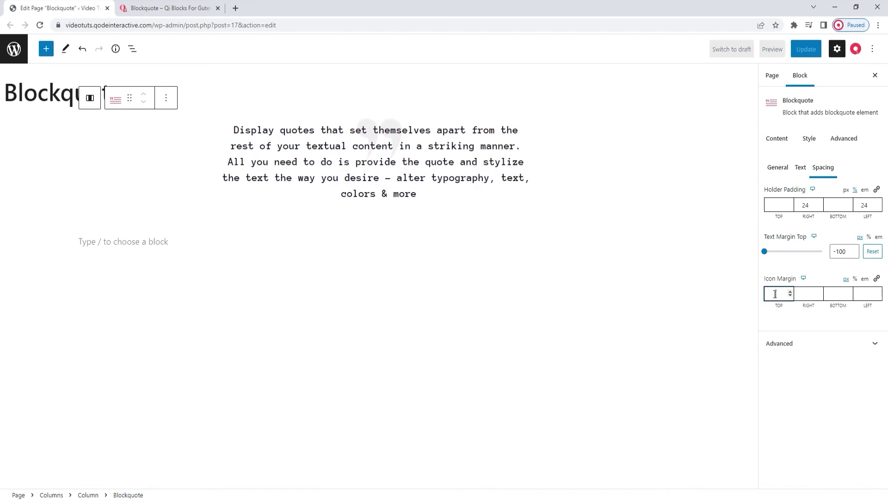
click(787, 328)
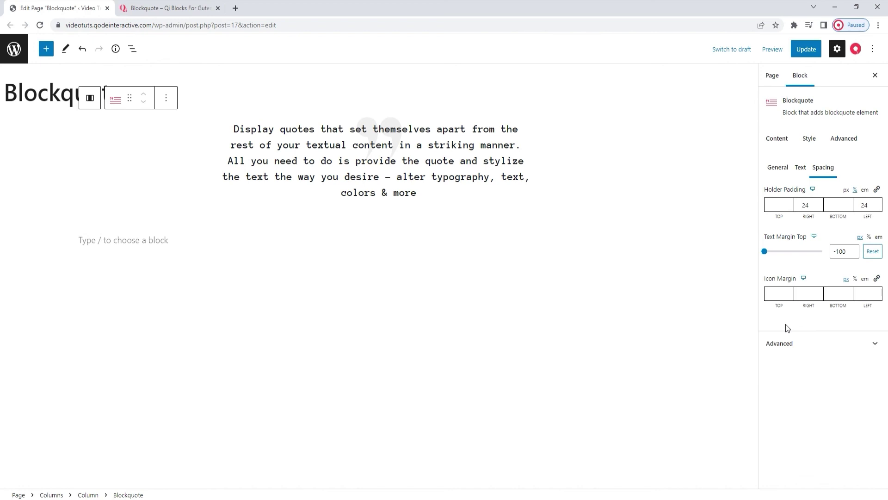
- Look over the block's Advanced settings, then return to its Content settings
click(844, 144)
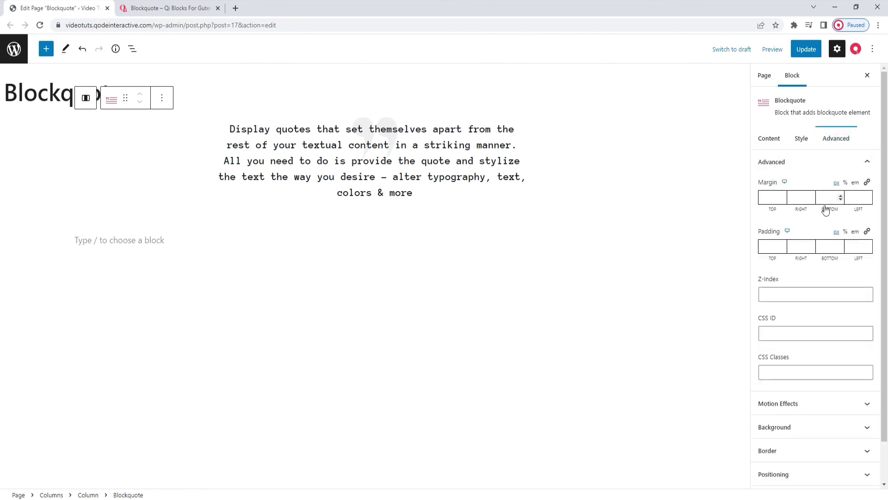
scroll(826, 208, down, 1)
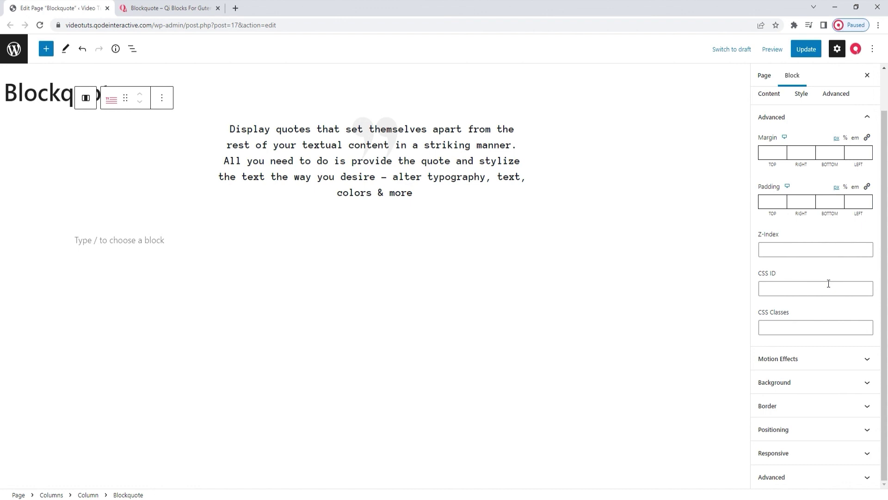
click(775, 138)
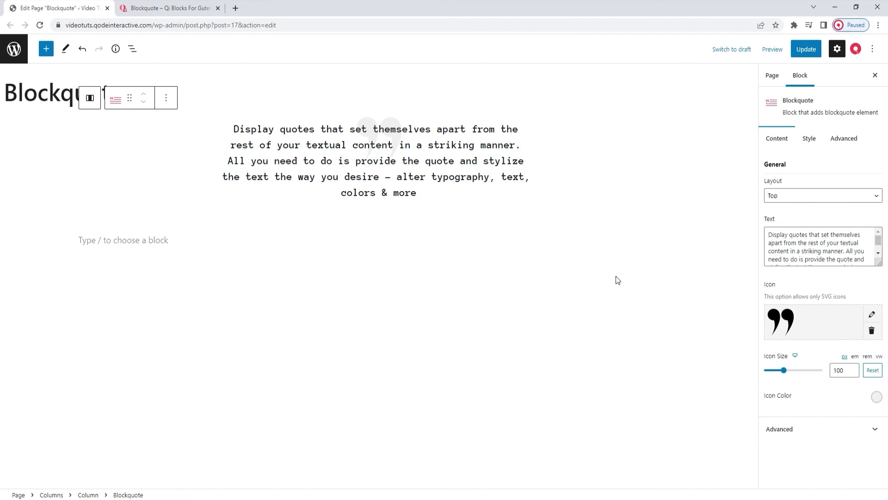
- Switch to the Qi Blocks Blockquote demo tab and scroll down to its example quote
click(204, 8)
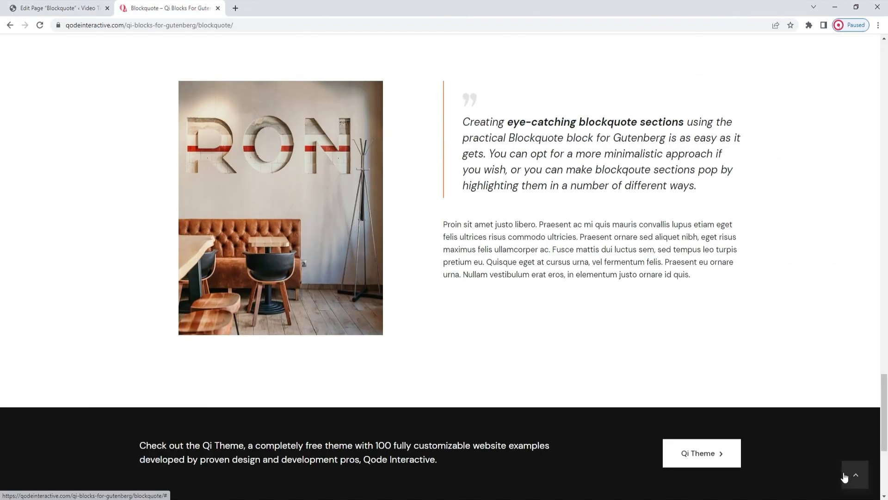
click(850, 476)
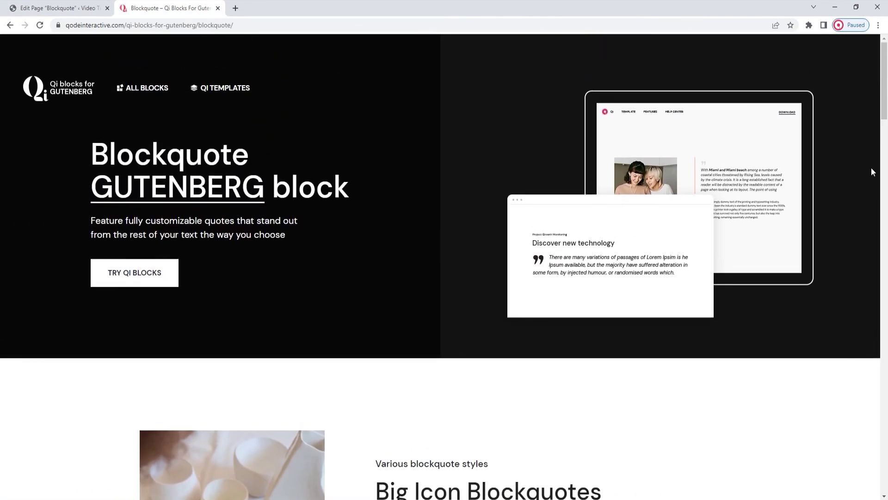
drag(886, 56, 885, 387)
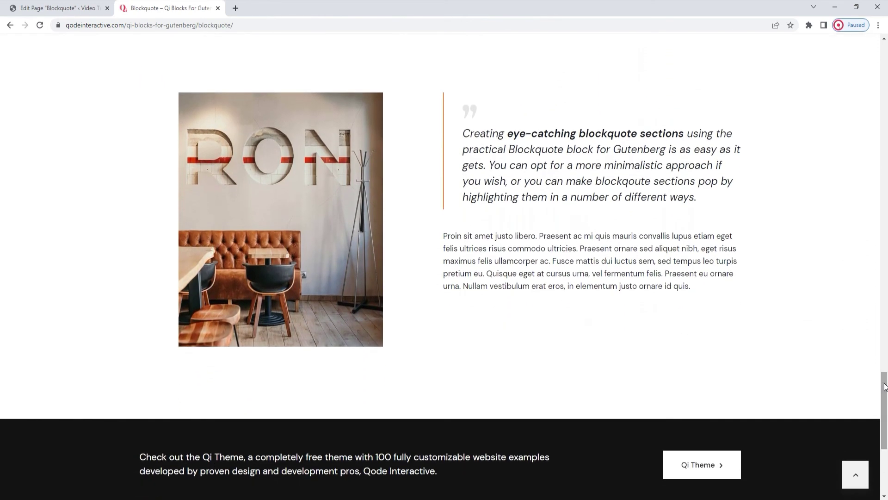